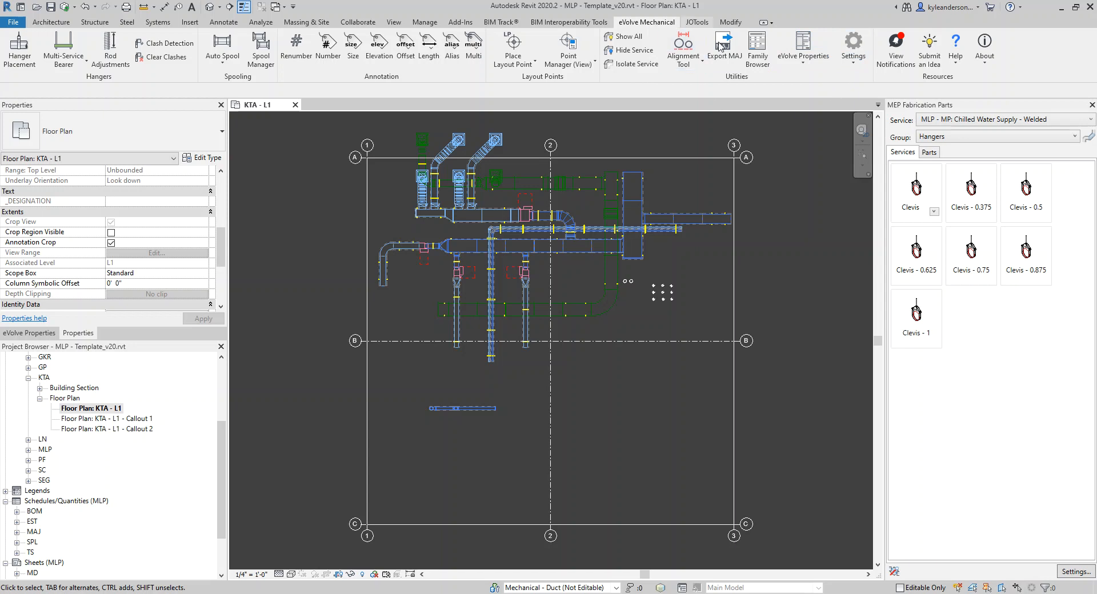
pyautogui.click(850, 69)
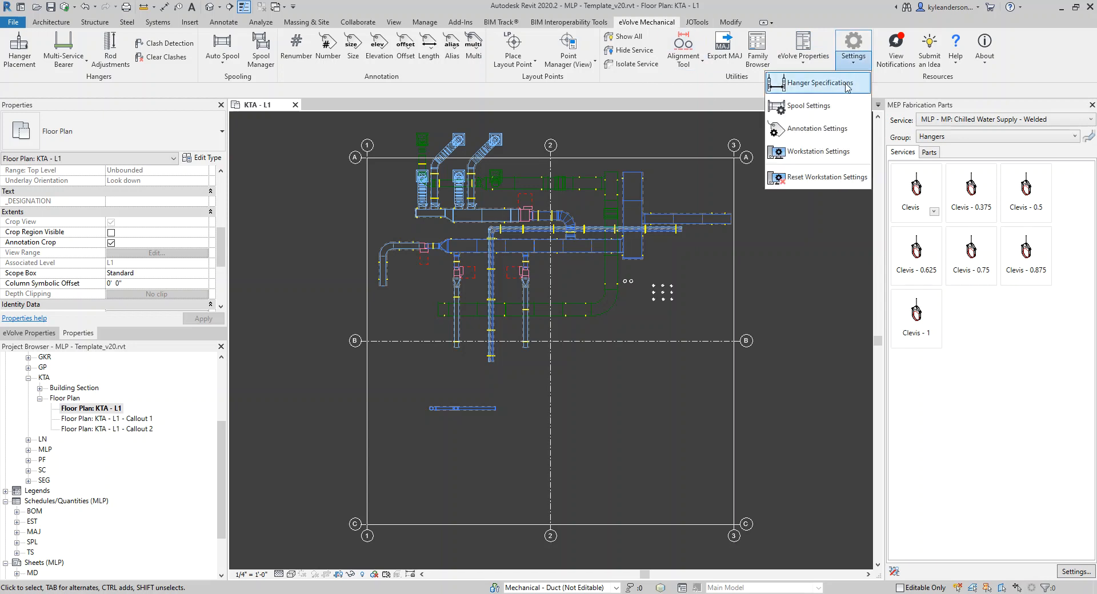
pyautogui.click(844, 83)
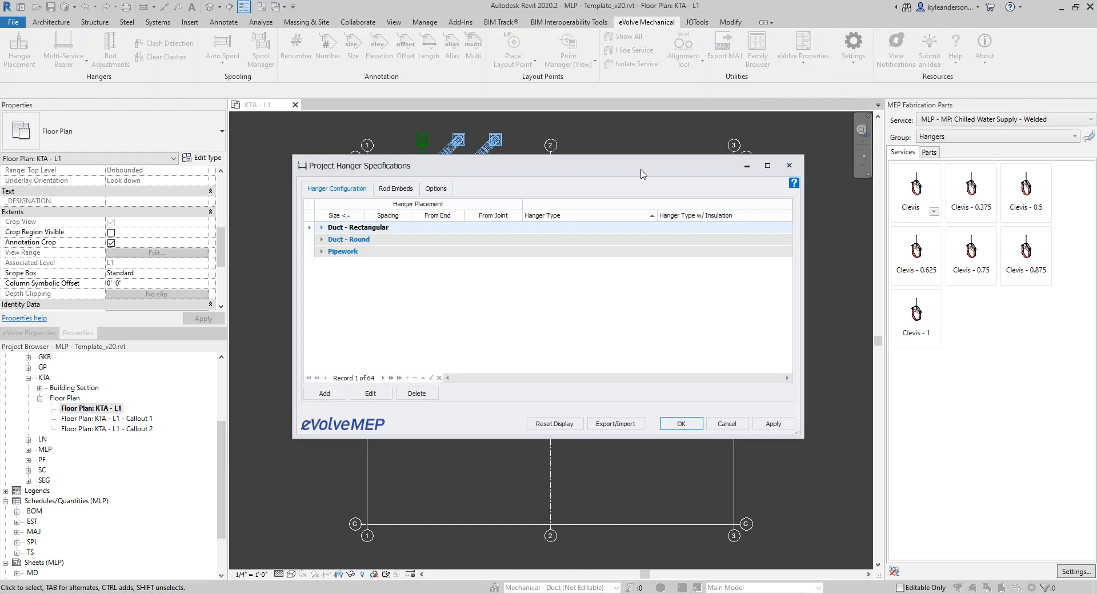
pyautogui.click(794, 171)
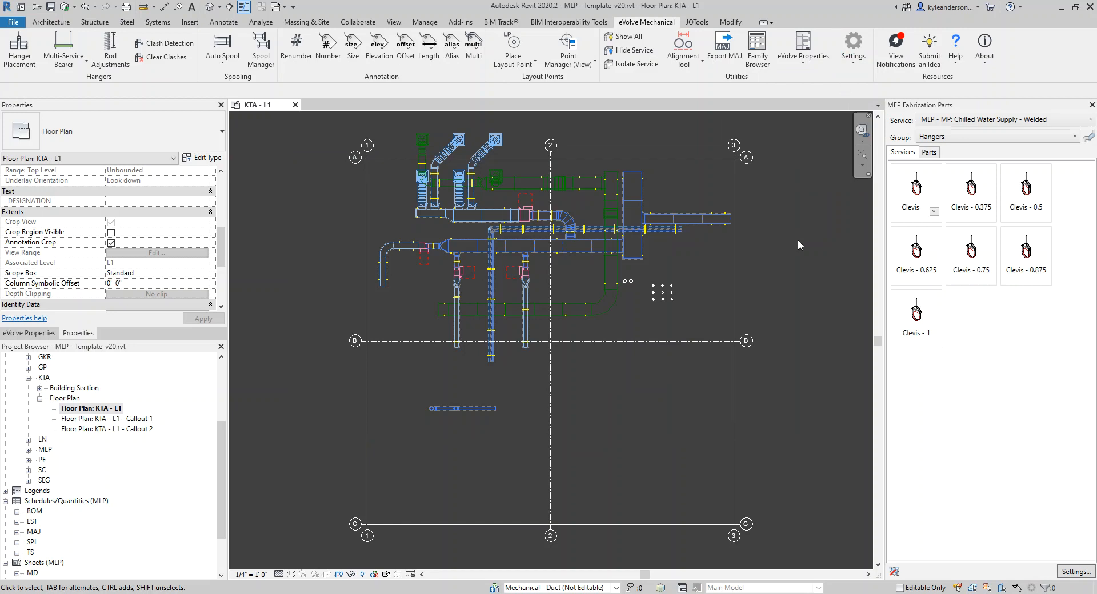
# Open the Project Hanger Specifications and enlarge the window to show more of the table.
pyautogui.press('s')
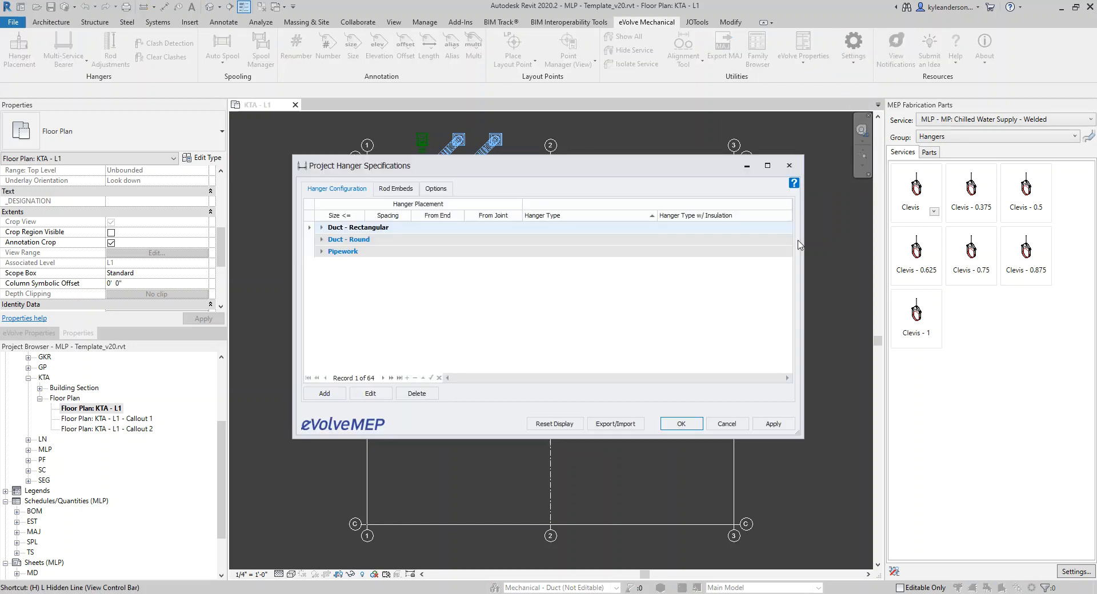
pyautogui.moveTo(730, 173); pyautogui.dragTo(674, 134)
pyautogui.moveTo(745, 398); pyautogui.dragTo(869, 575)
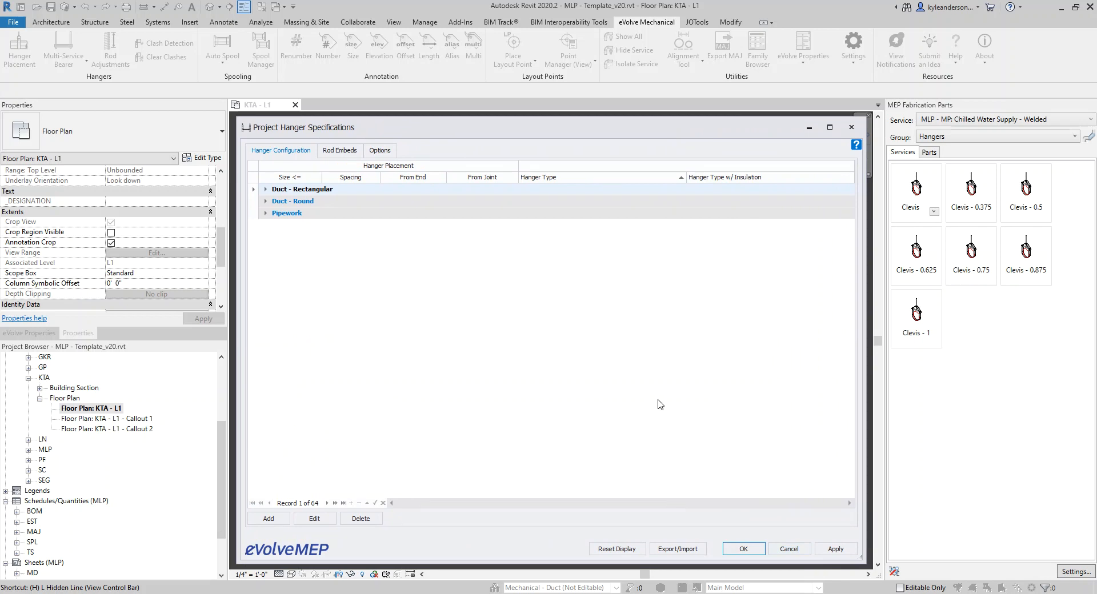
# Import the hanger configuration from the "eVolve - Hanger Specifications" XML file, overwriting the data stored in the model.
pyautogui.click(676, 553)
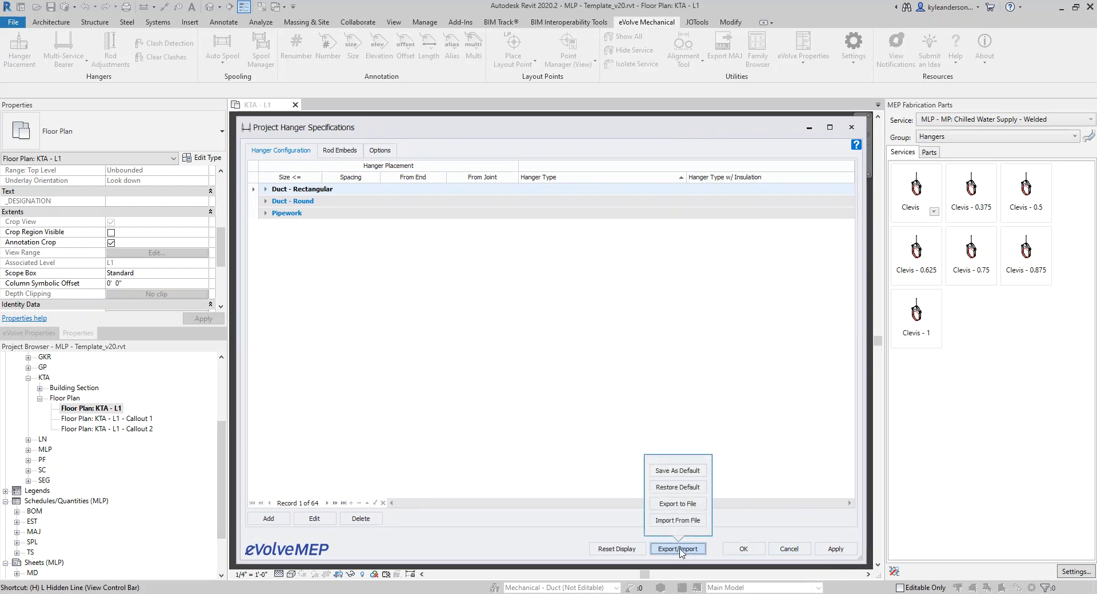
pyautogui.click(679, 521)
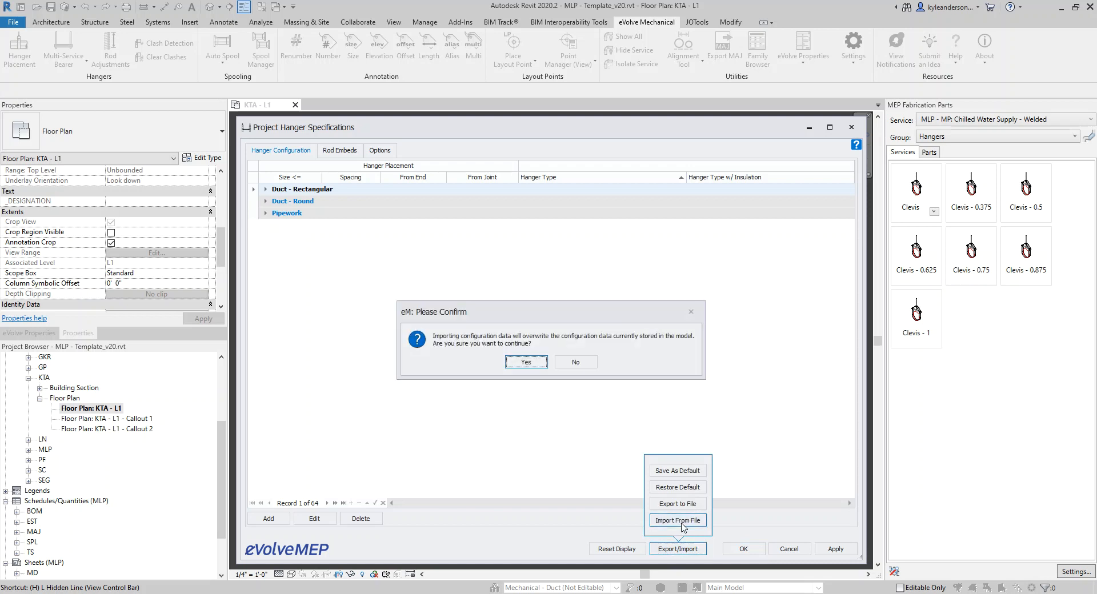
pyautogui.click(538, 365)
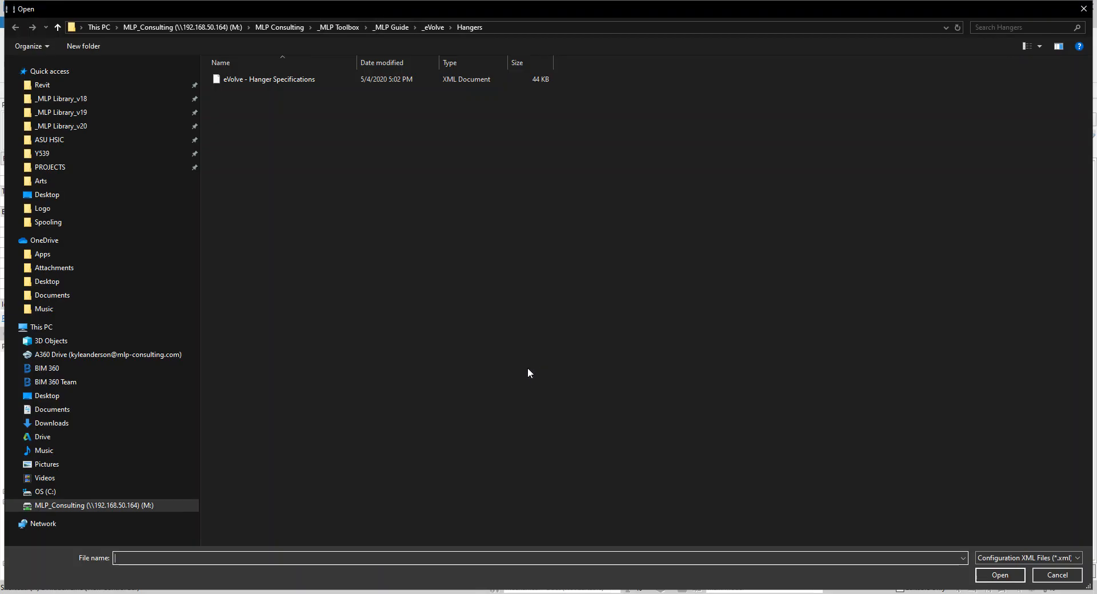
pyautogui.click(266, 80)
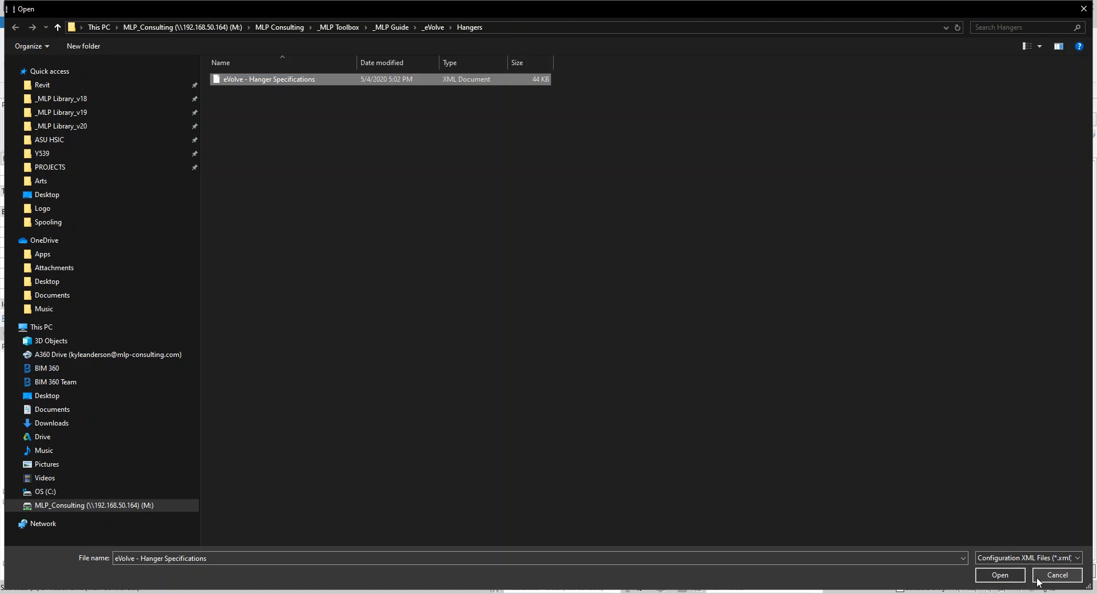
pyautogui.click(999, 575)
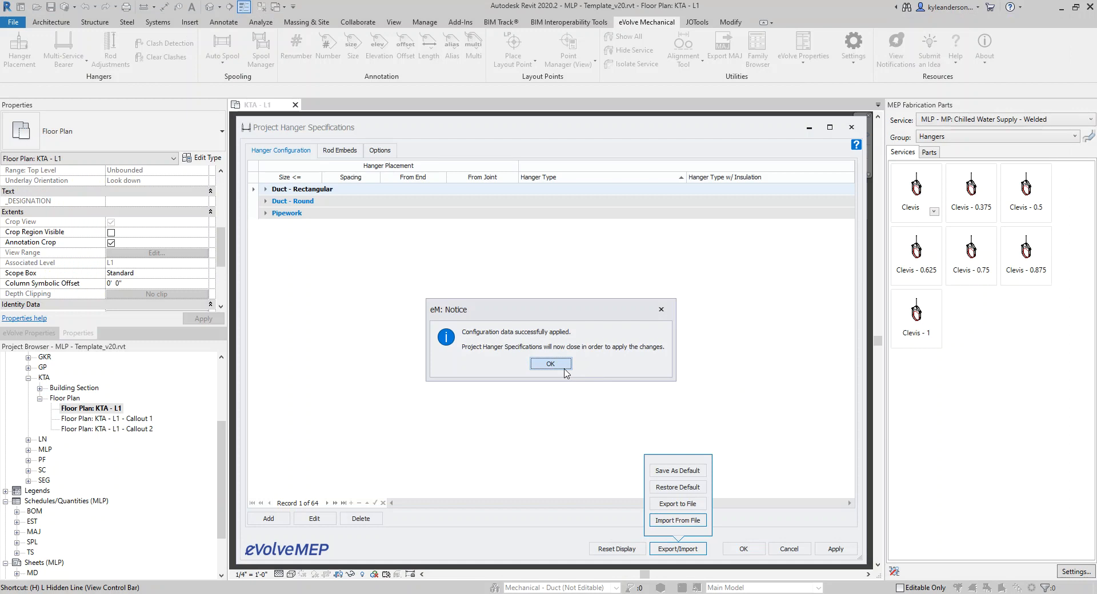
pyautogui.click(562, 364)
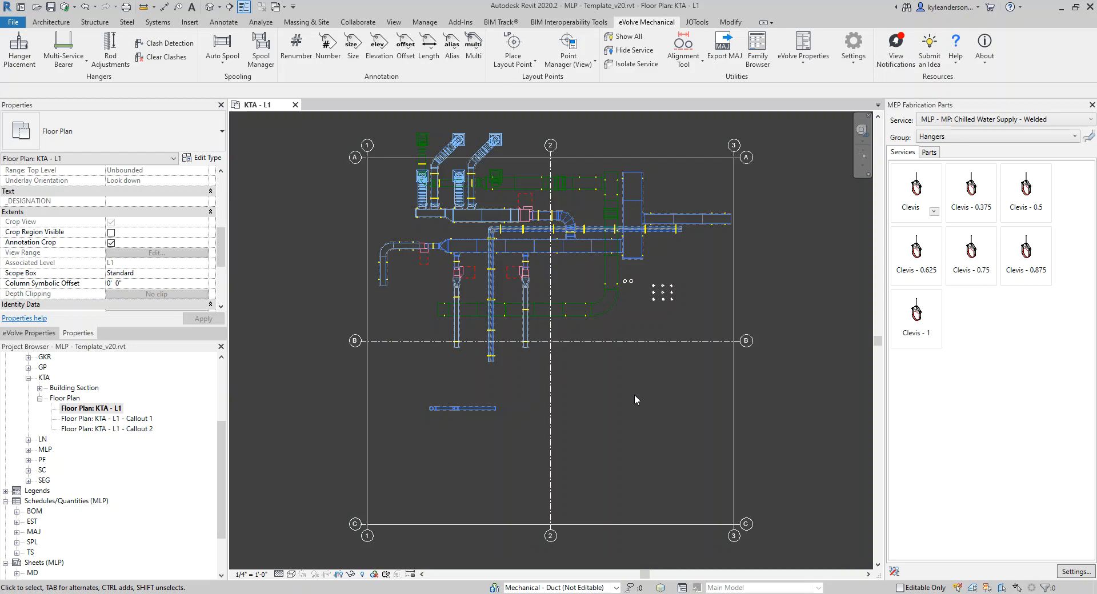
# Reopen the Project Hanger Specifications and expand the Duct - Rectangular, Duct - Round and Pipework groups.
pyautogui.click(852, 54)
pyautogui.click(846, 85)
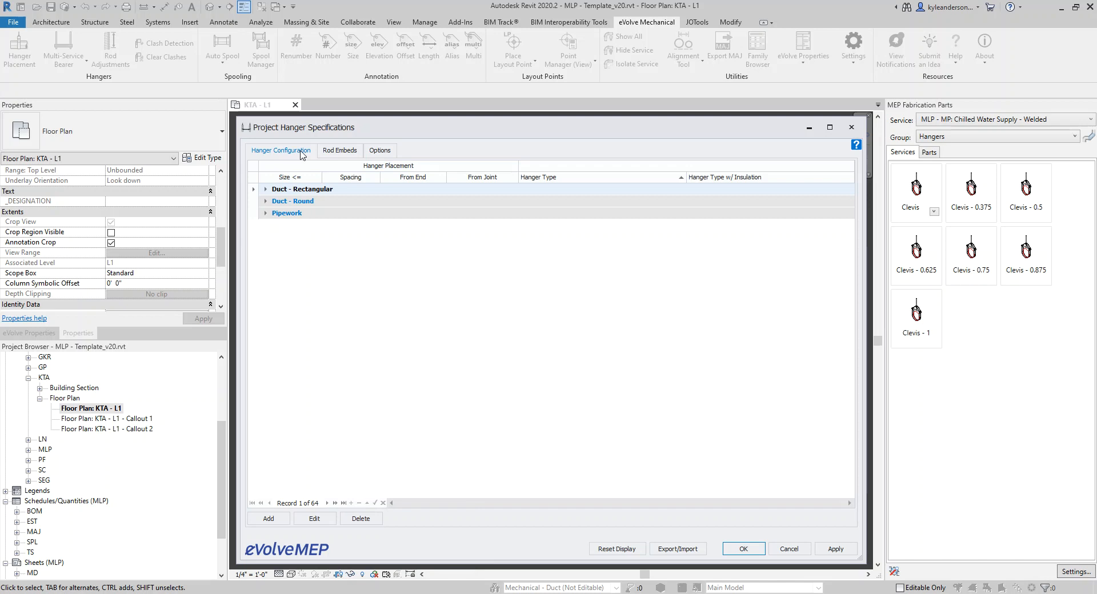
pyautogui.click(265, 190)
pyautogui.click(265, 272)
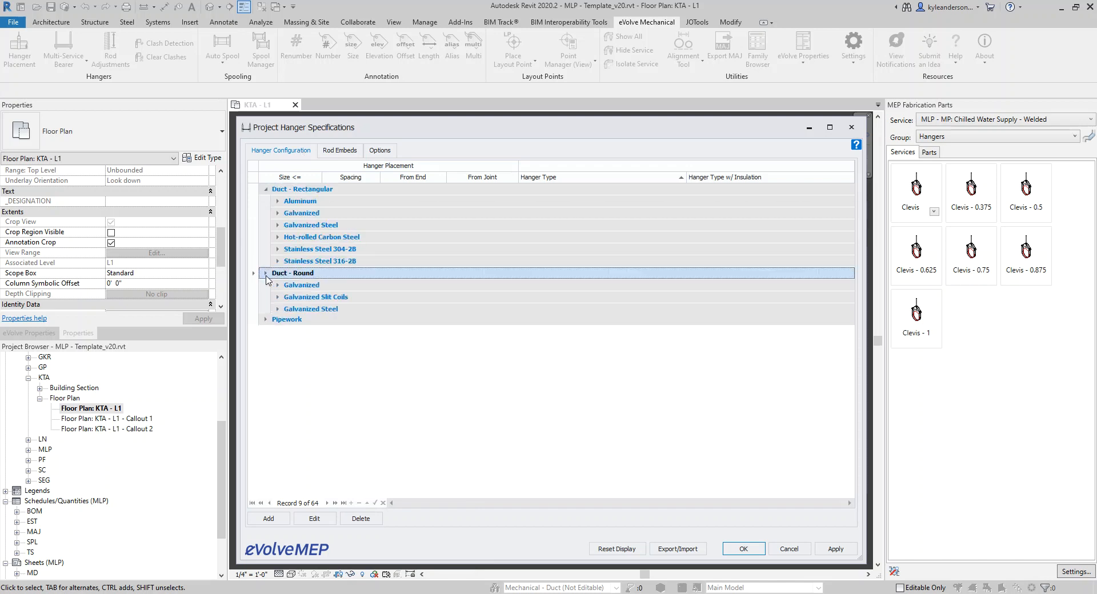
pyautogui.click(266, 321)
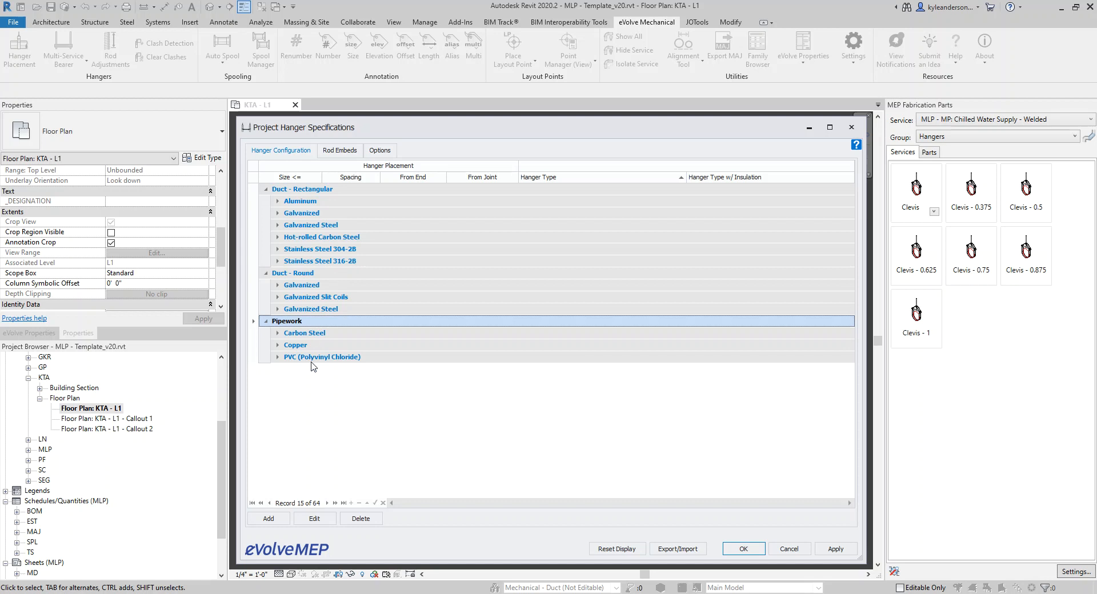
# Examine the size, spacing, end and joint offsets and hanger types of the first Galvanized rectangular duct entry.
pyautogui.click(278, 213)
pyautogui.click(288, 226)
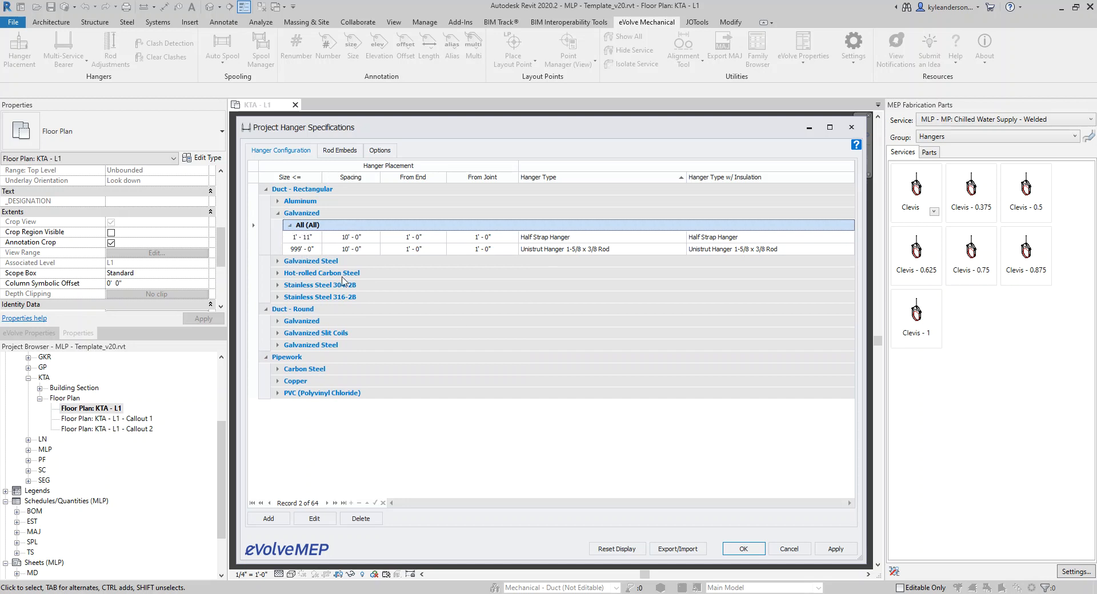
pyautogui.click(306, 240)
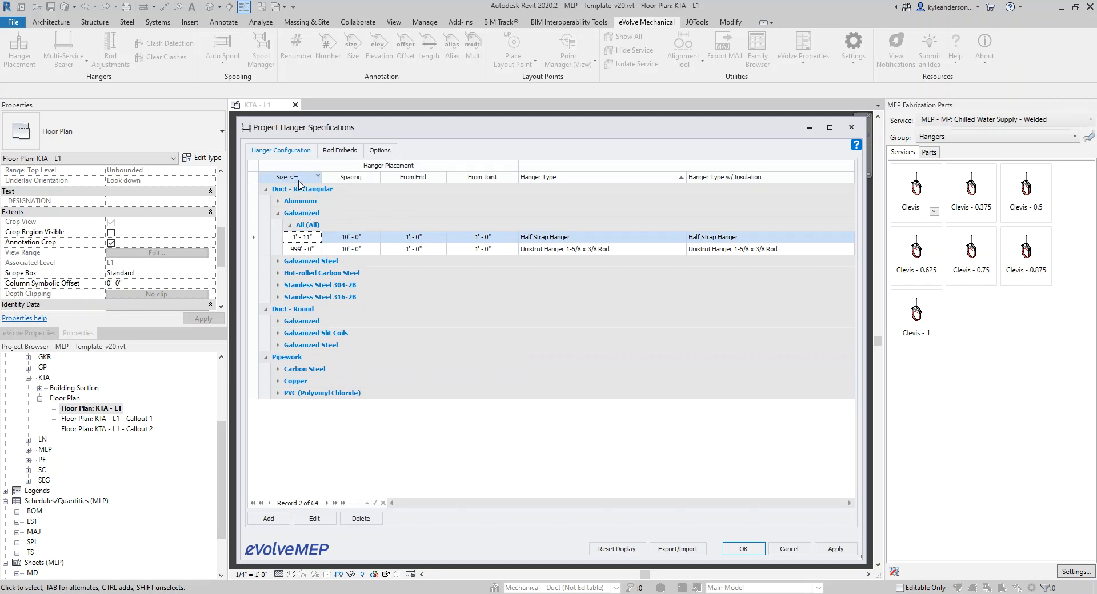
pyautogui.click(353, 238)
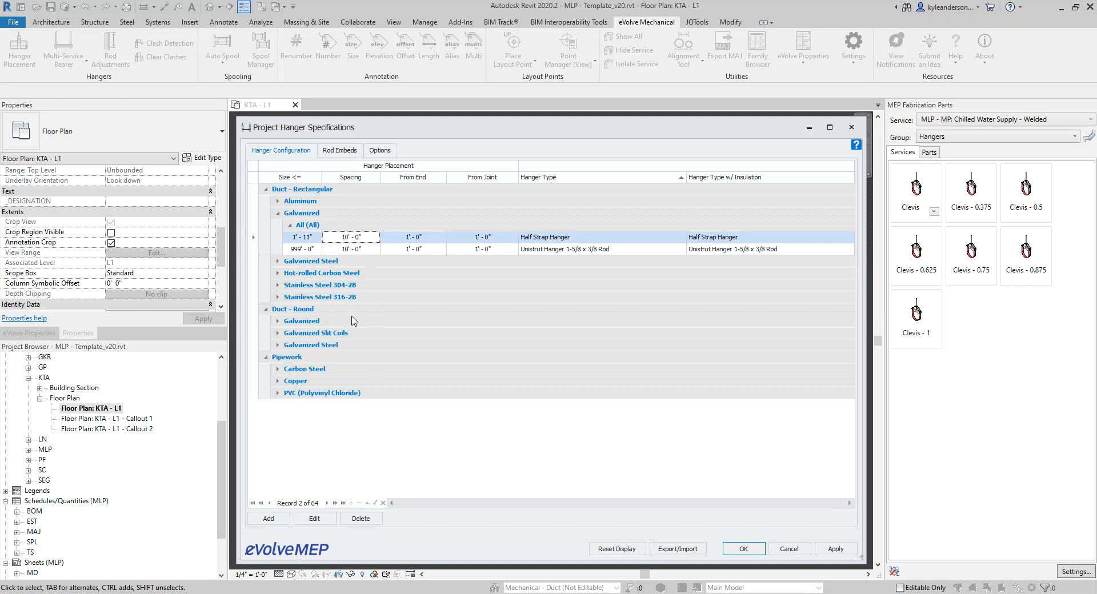
pyautogui.click(412, 237)
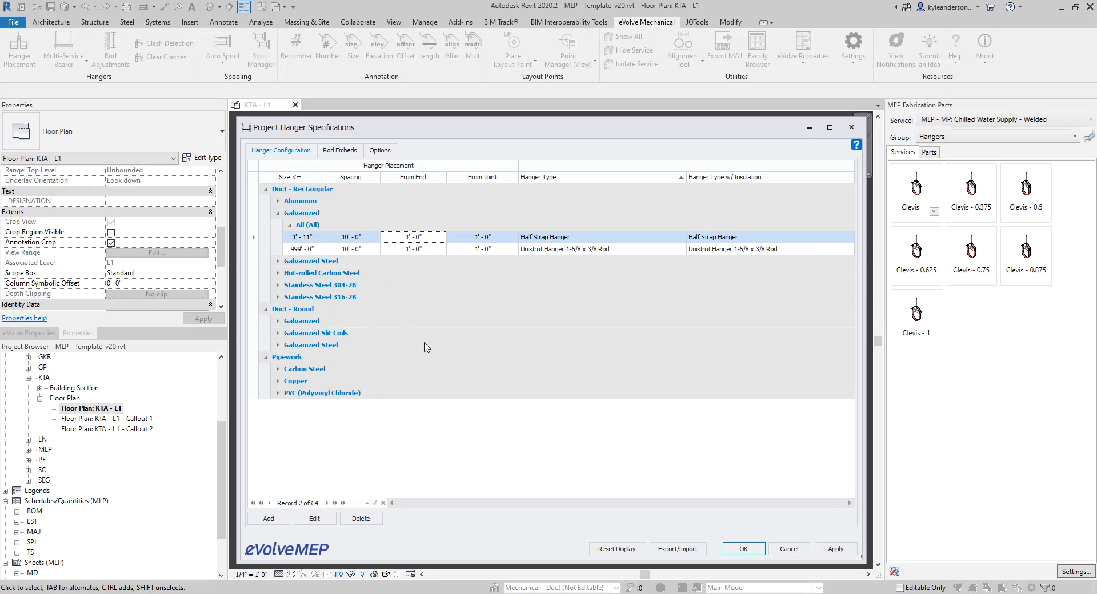
pyautogui.click(488, 238)
pyautogui.click(538, 240)
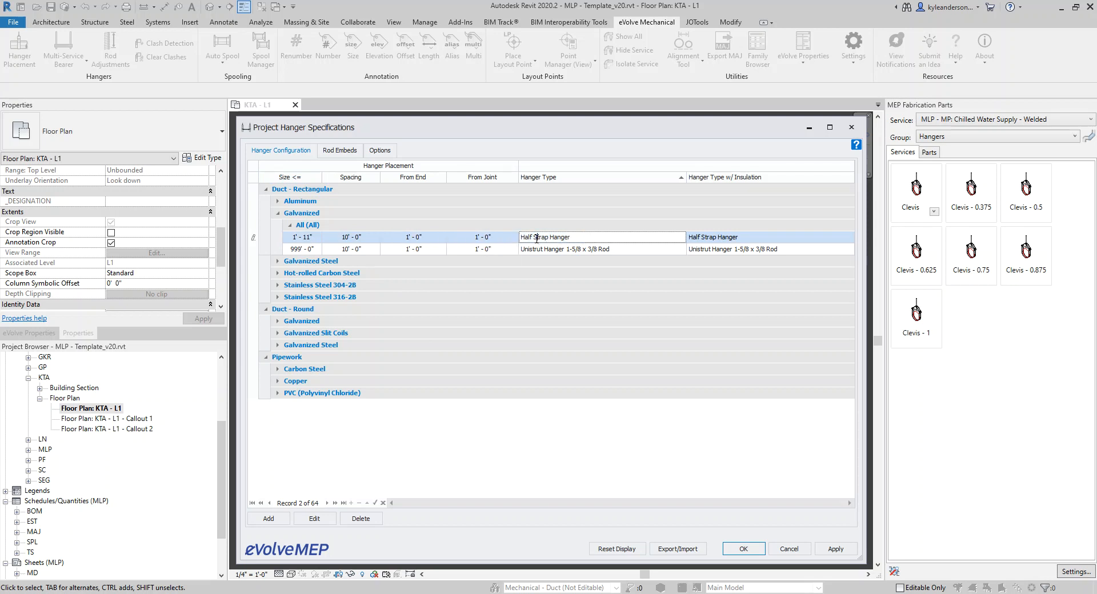
pyautogui.click(703, 236)
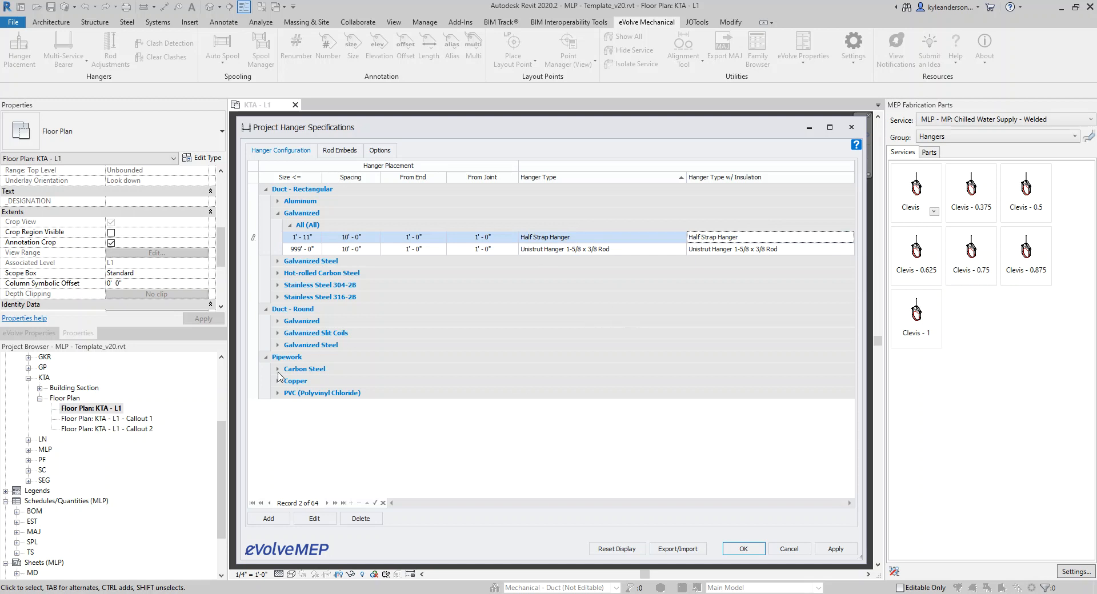
# Expand the Carbon Steel and PVC Schedule 40 pipework entries to view their hanger placement settings.
pyautogui.click(278, 369)
pyautogui.click(289, 380)
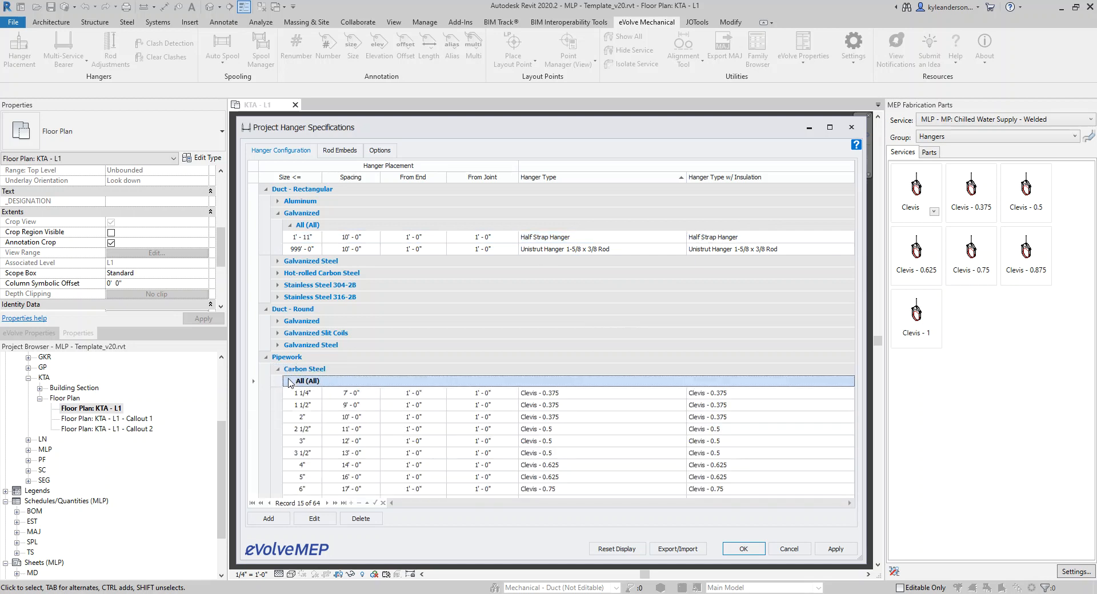
pyautogui.scroll(-2, 290, 381)
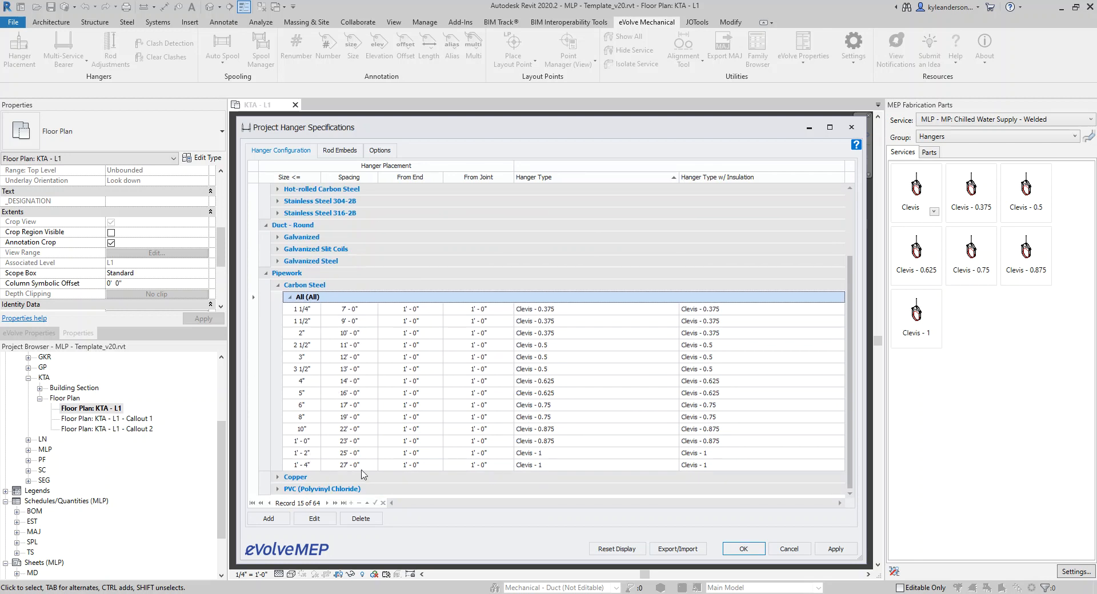
pyautogui.click(278, 489)
pyautogui.click(289, 477)
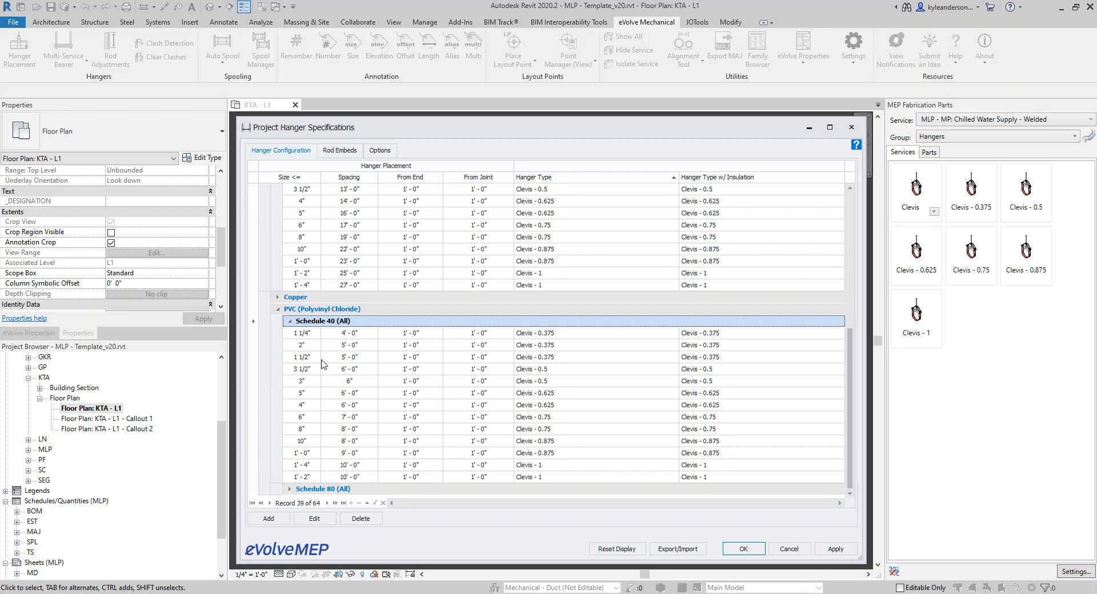
pyautogui.scroll(3, 384, 312)
pyautogui.scroll(-1, 482, 388)
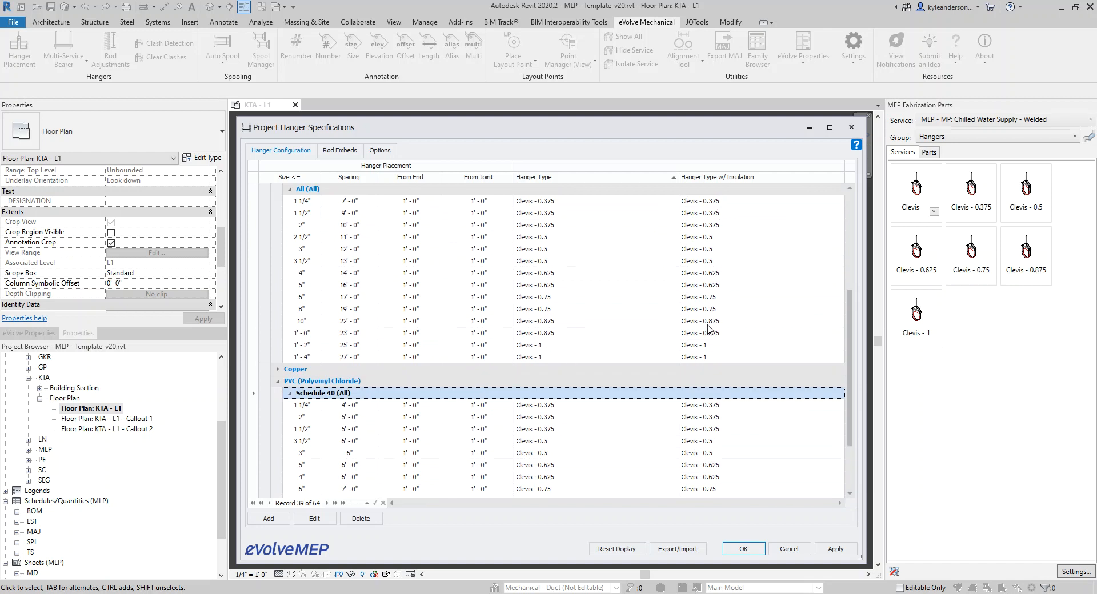
# Compare hanger types and spacing across the Carbon Steel pipe sizes and the PVC Schedule 40 entries.
pyautogui.click(572, 204)
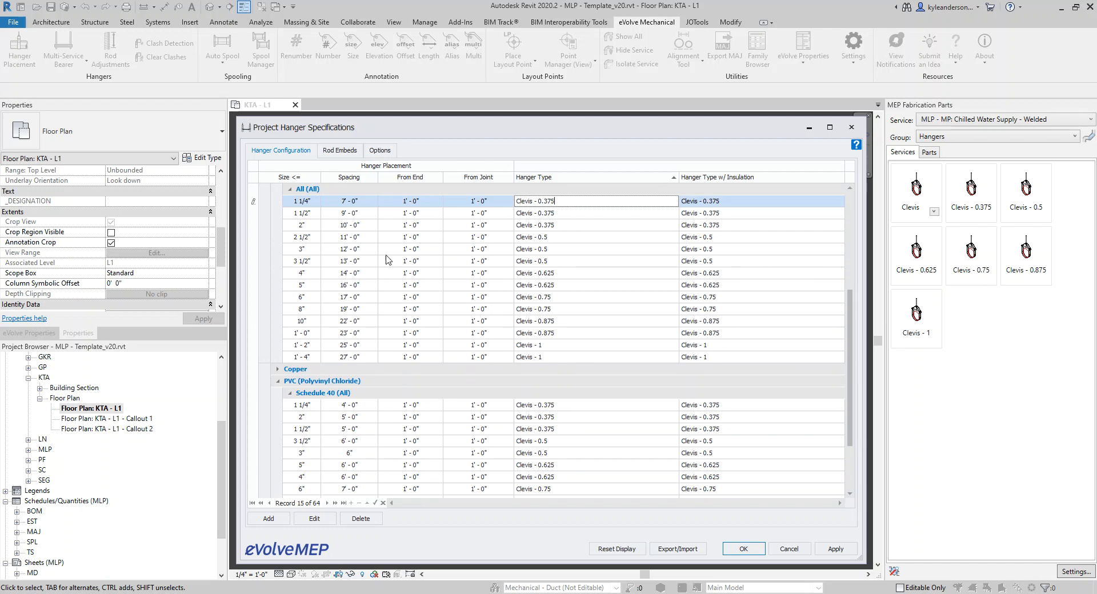
pyautogui.click(546, 358)
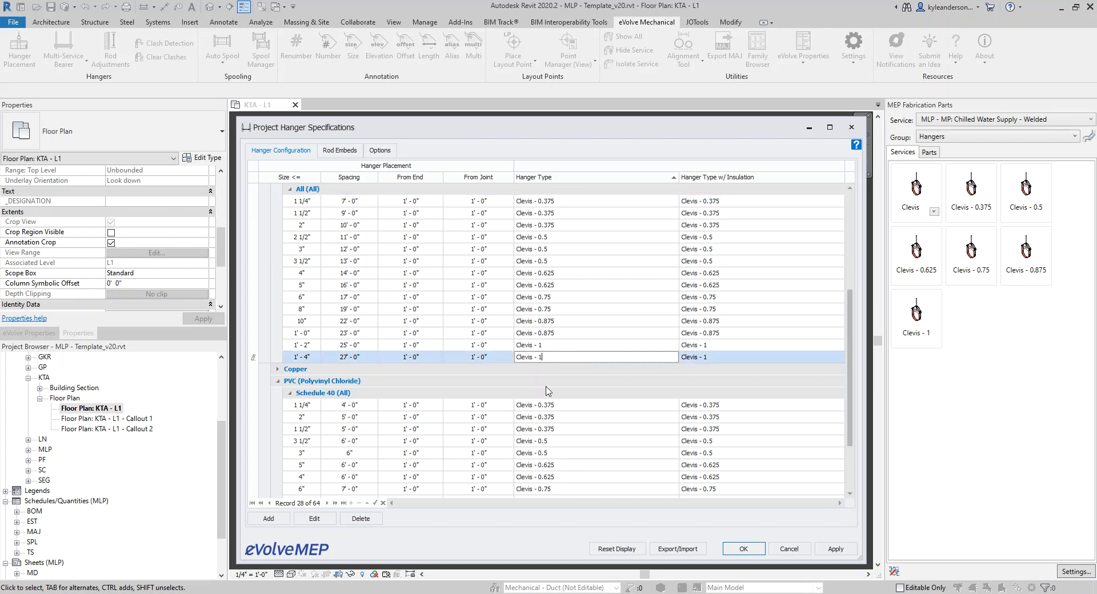
pyautogui.click(353, 358)
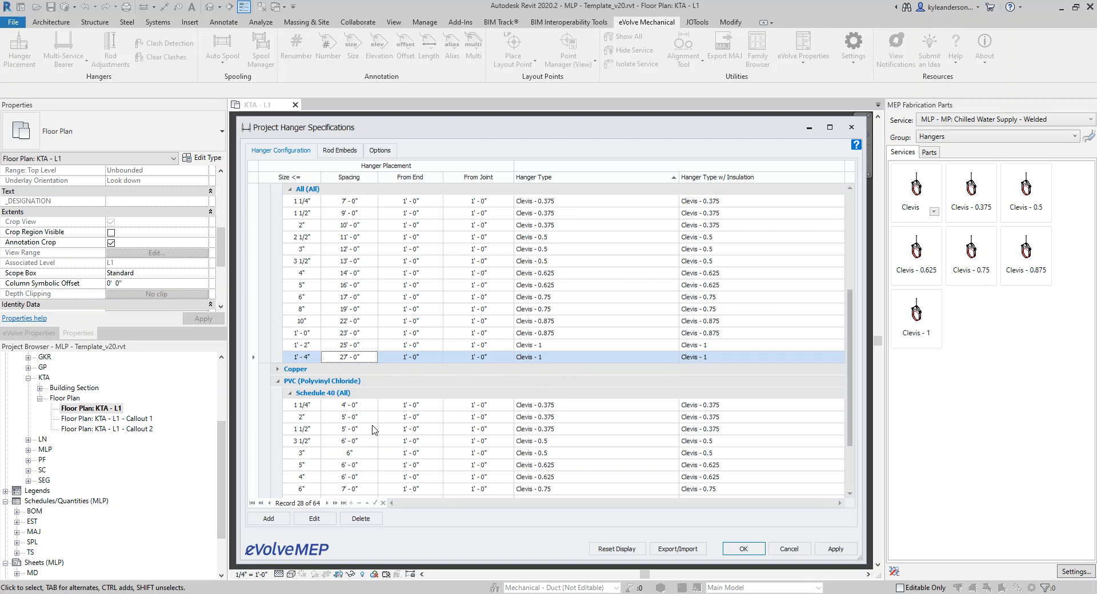
pyautogui.scroll(4, 377, 428)
pyautogui.scroll(-2, 392, 422)
pyautogui.scroll(2, 393, 422)
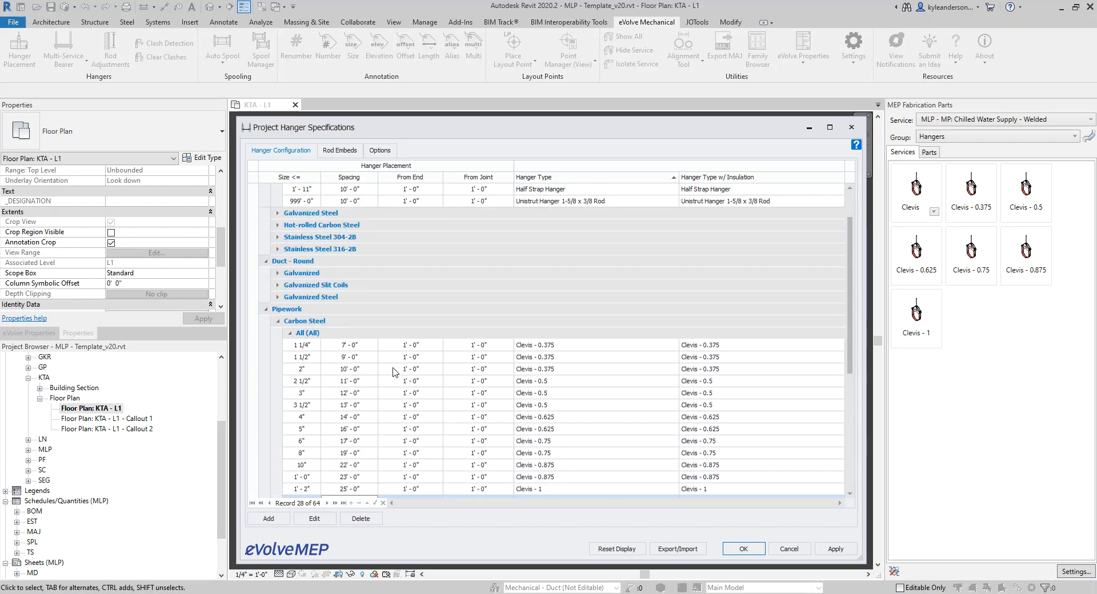
pyautogui.scroll(-4, 396, 388)
pyautogui.scroll(5, 393, 388)
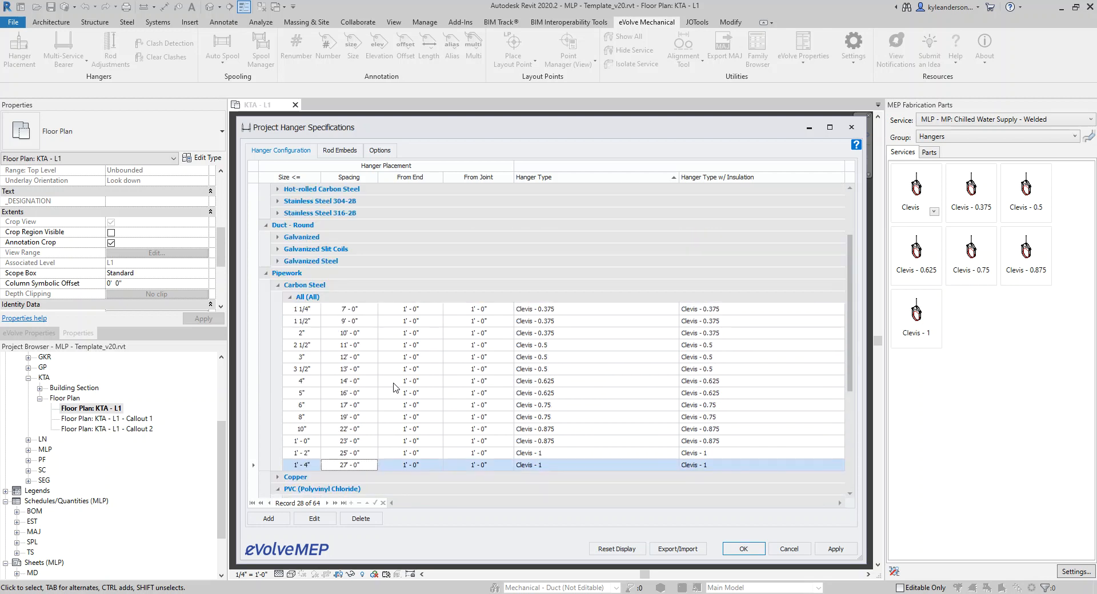
pyautogui.scroll(-7, 350, 377)
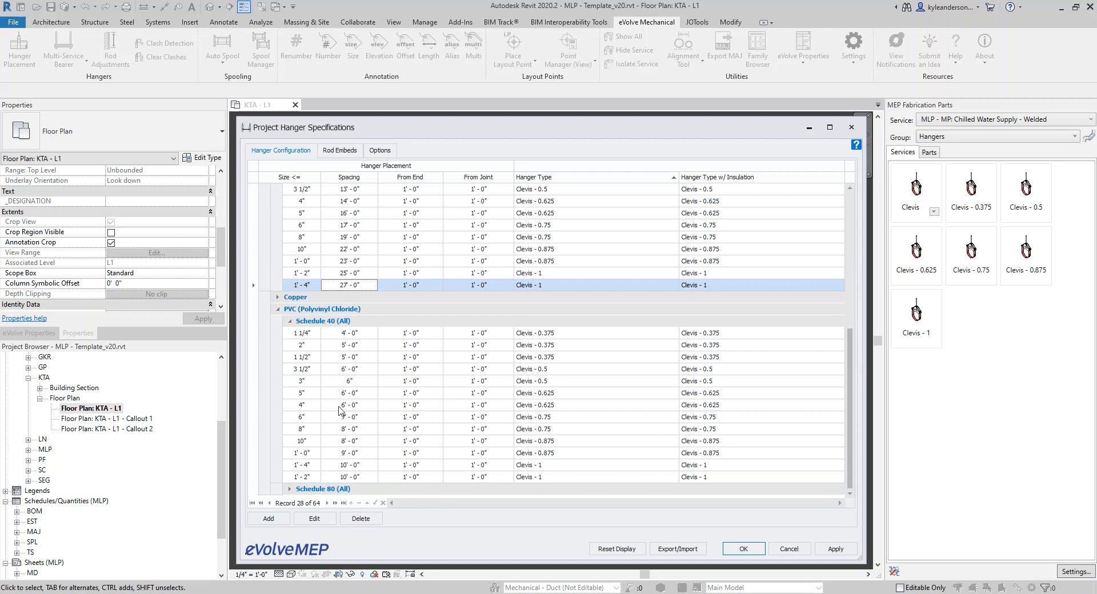
# Start a new hanger configuration entry with Pipework as the type and Carbon Steel as the material.
pyautogui.click(282, 523)
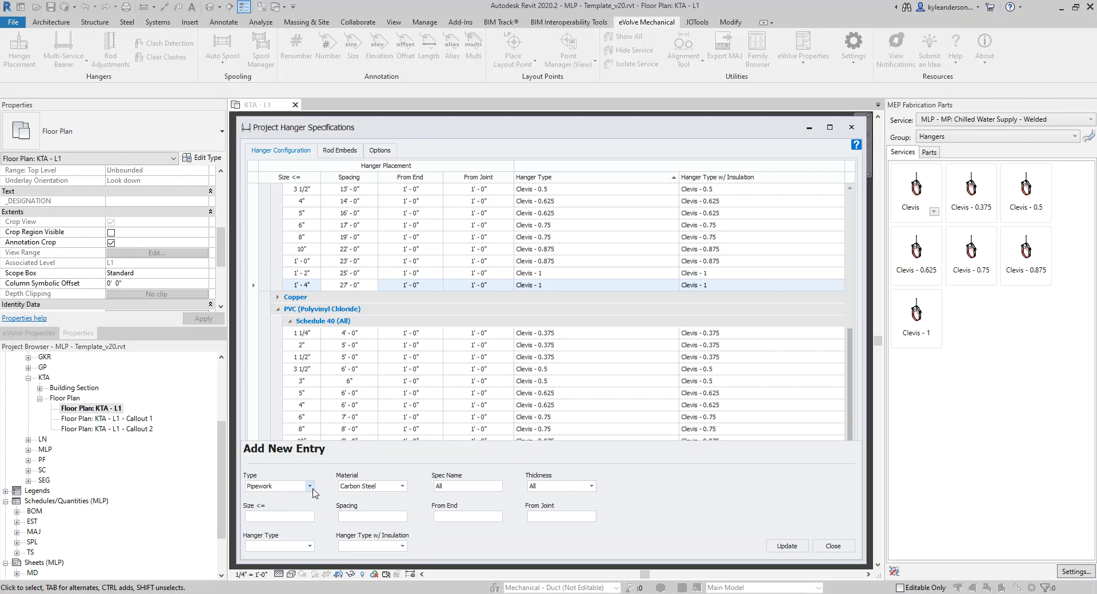
pyautogui.click(309, 487)
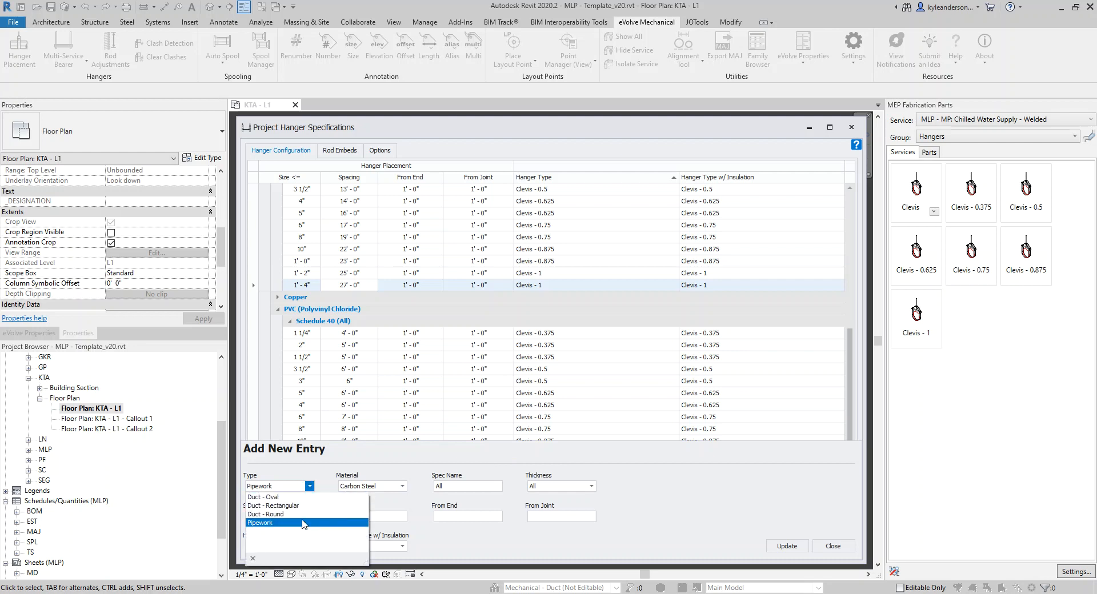
pyautogui.click(278, 522)
pyautogui.click(402, 486)
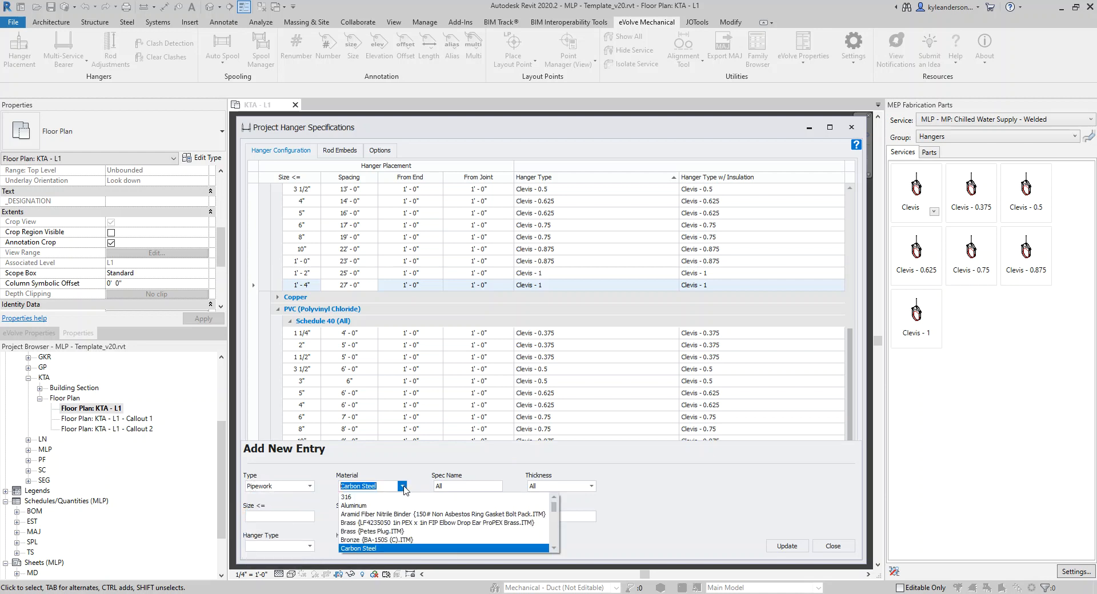
pyautogui.click(403, 486)
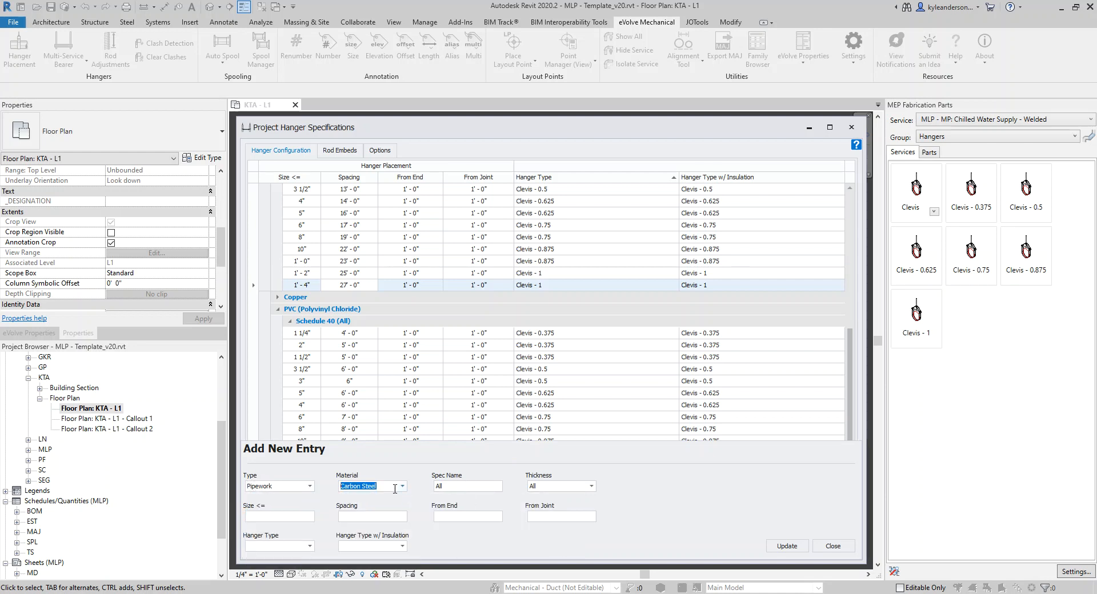
# Set the new Carbon Steel entry's size to 1' - 6", spacing to 10' - 0", and both end and joint offsets to 1' - 0".
pyautogui.click(283, 518)
pyautogui.write('18')
pyautogui.press('Tab')
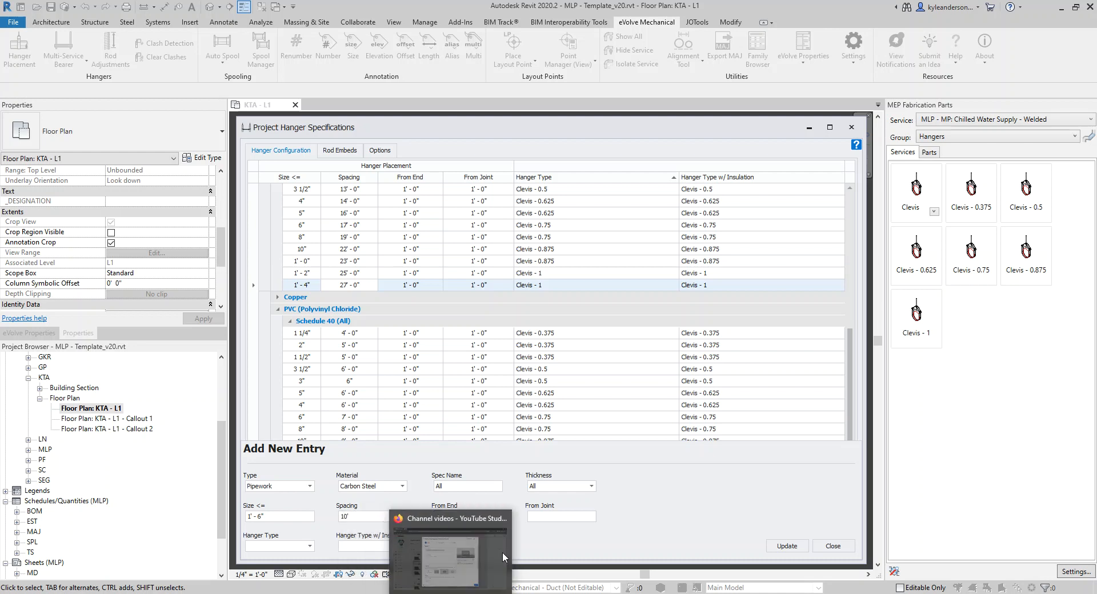
pyautogui.click(452, 512)
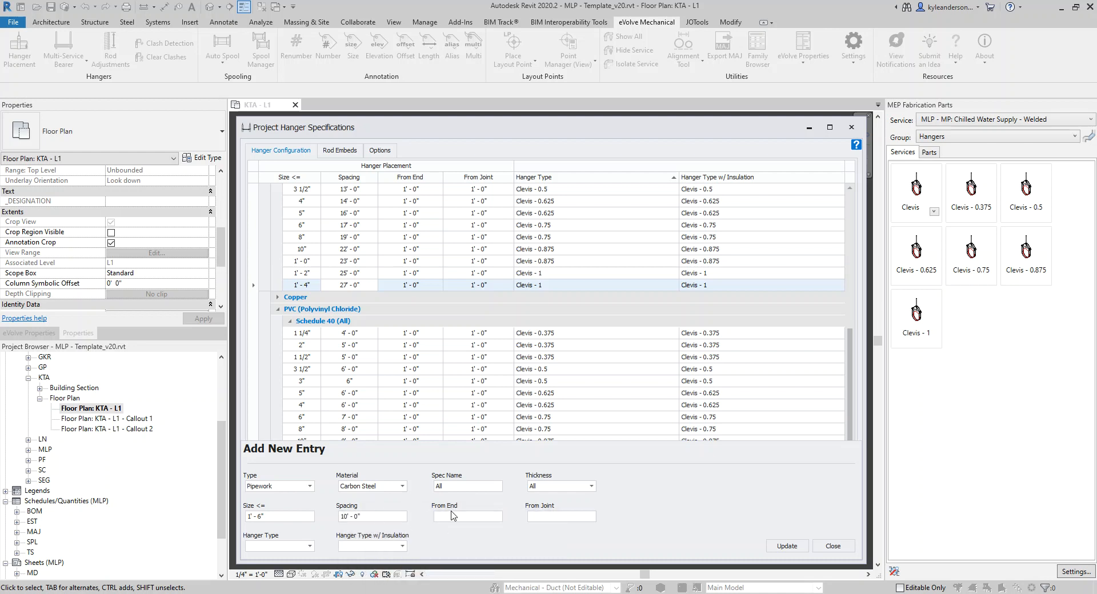
pyautogui.write("1'")
# Choose Clevis - 0.375 for both the hanger type and the insulated hanger type, and close the new entry without adding it.
pyautogui.click(309, 546)
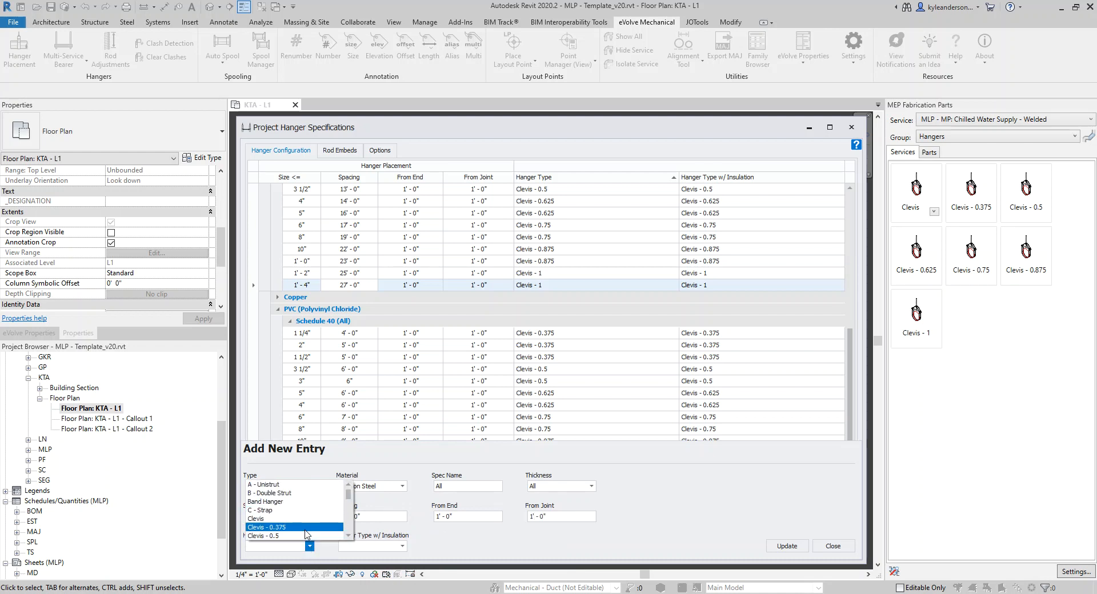
pyautogui.click(307, 527)
pyautogui.click(405, 547)
pyautogui.click(400, 529)
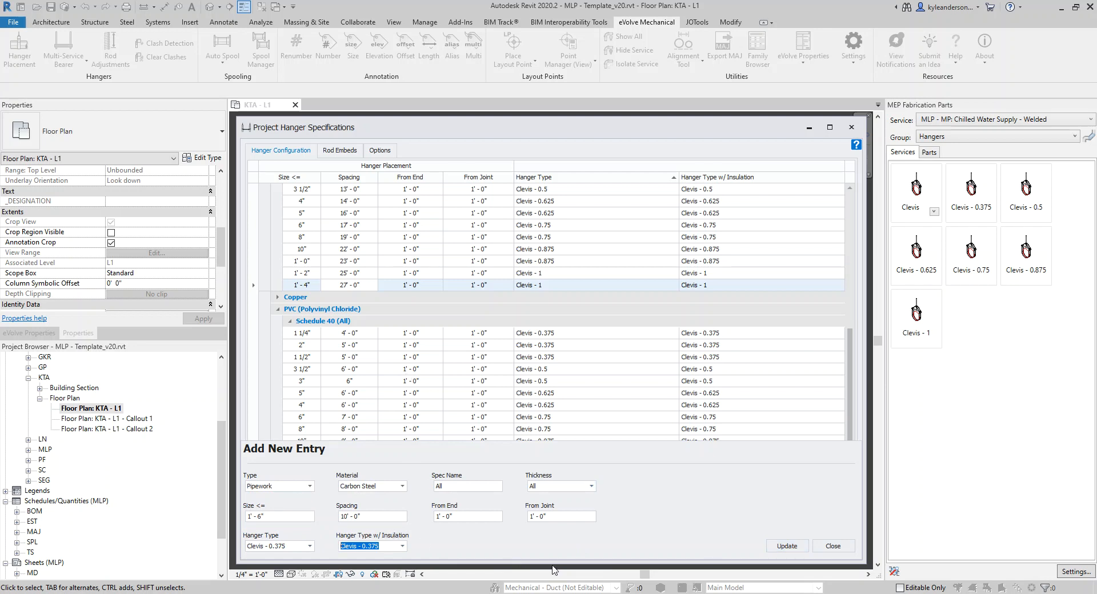
pyautogui.click(831, 547)
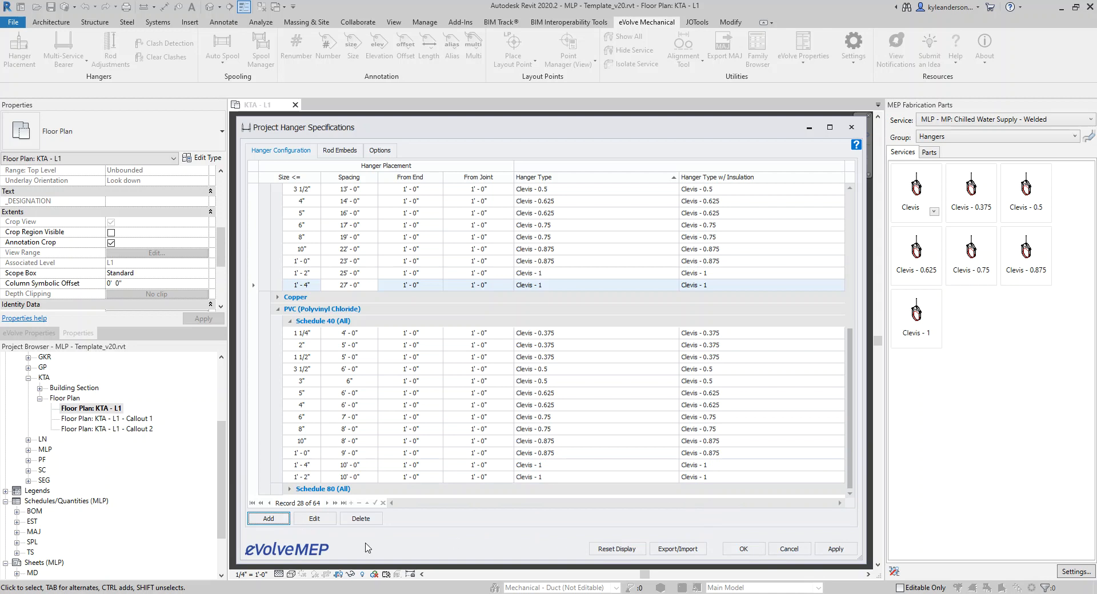
# Set the spacing of the 3" Carbon Steel pipework entry to 11' - 0", and restore it to 12' - 0".
pyautogui.scroll(2, 318, 372)
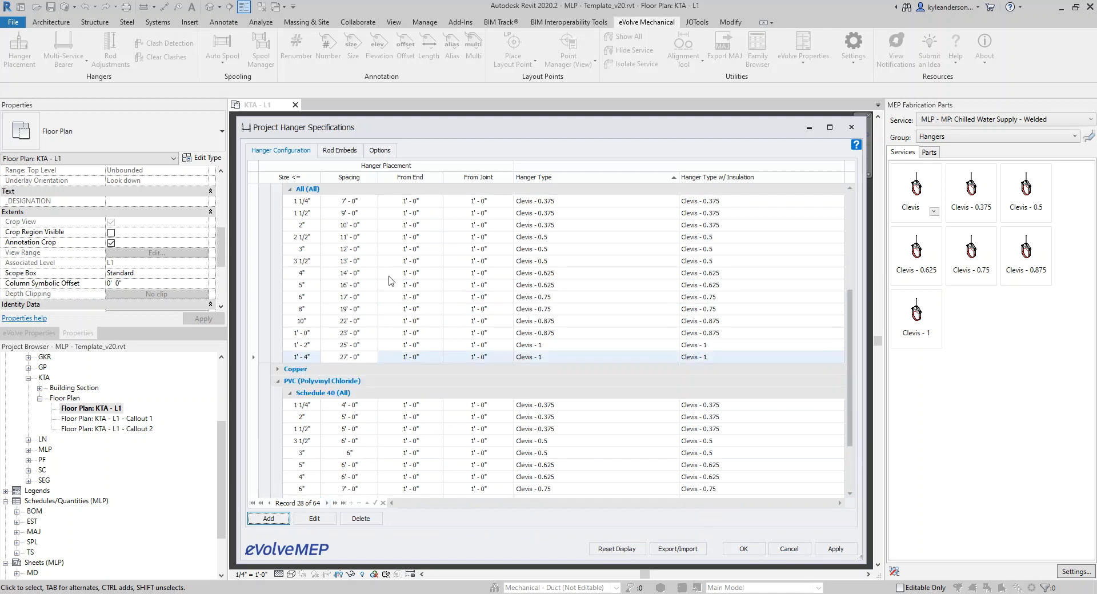
pyautogui.scroll(1, 303, 366)
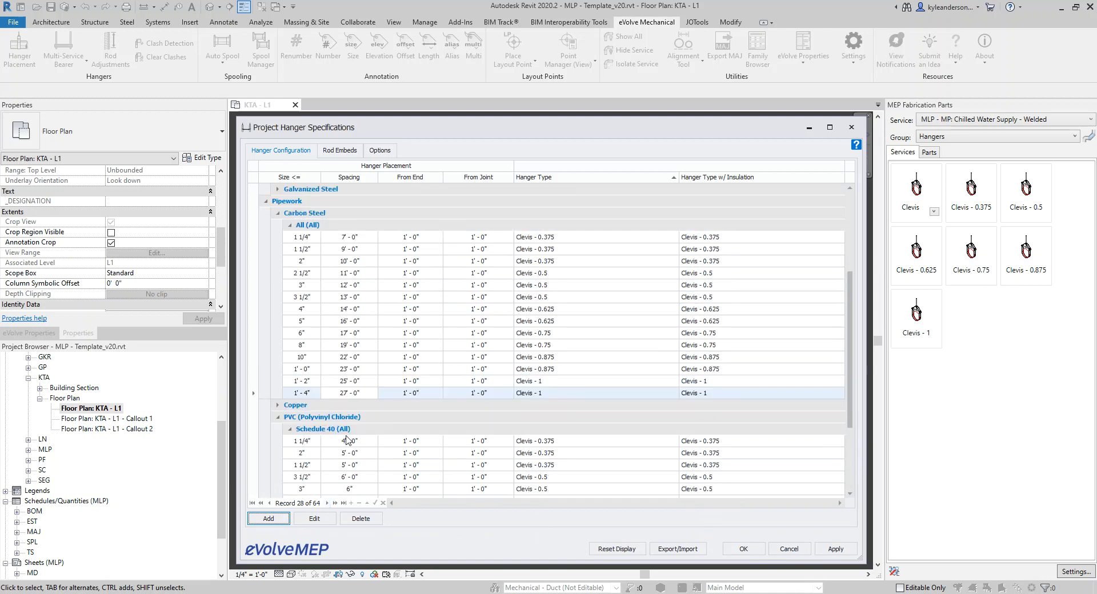
pyautogui.click(308, 394)
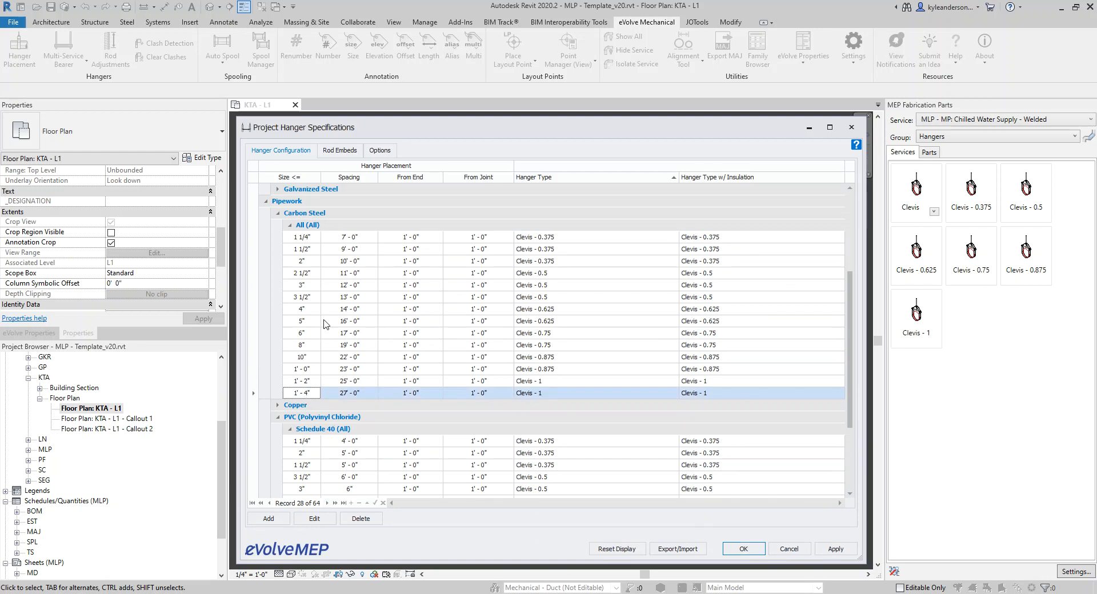
pyautogui.click(303, 285)
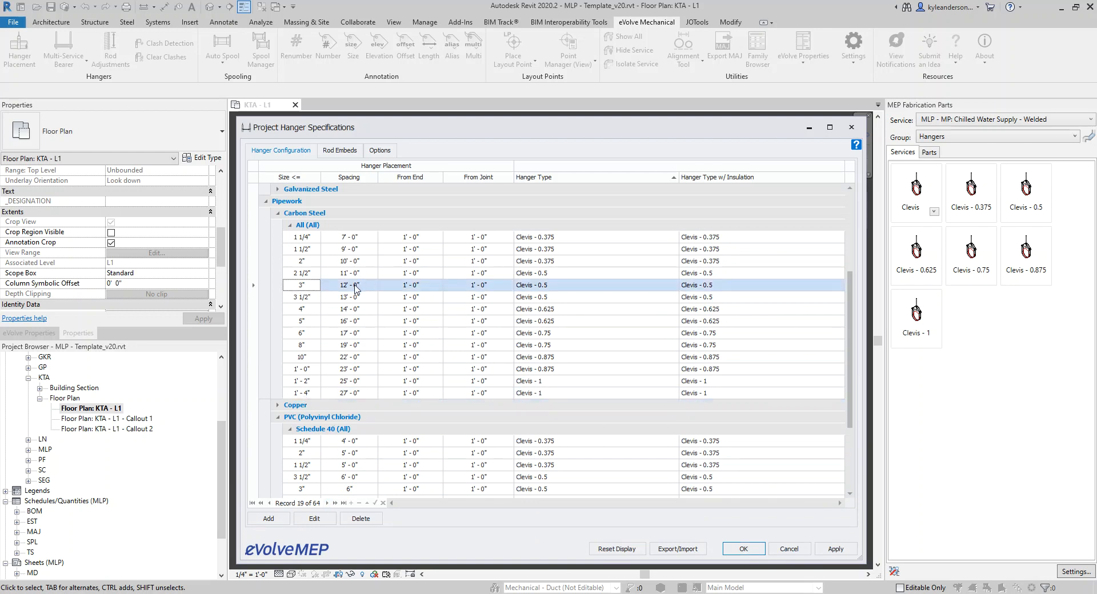
pyautogui.click(314, 518)
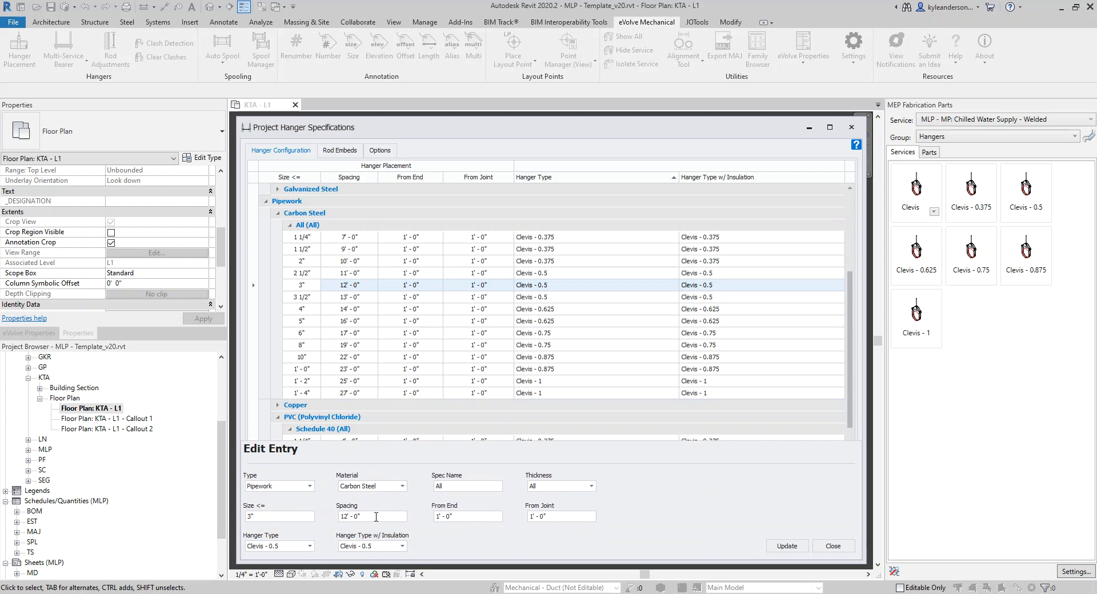
pyautogui.moveTo(376, 514); pyautogui.dragTo(310, 516)
pyautogui.write('11')
pyautogui.click(779, 547)
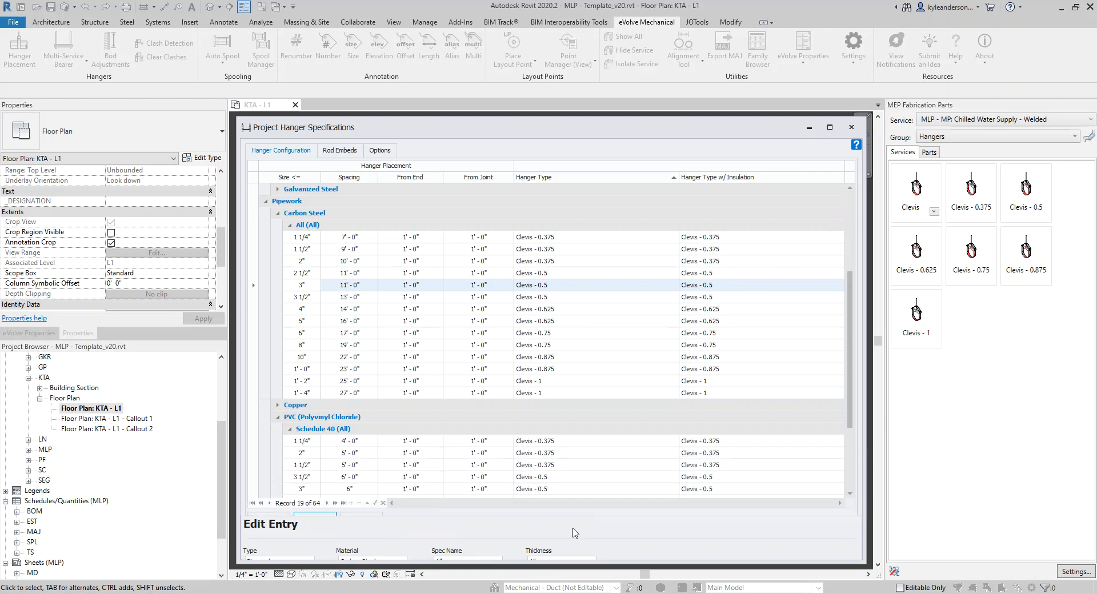
pyautogui.click(312, 518)
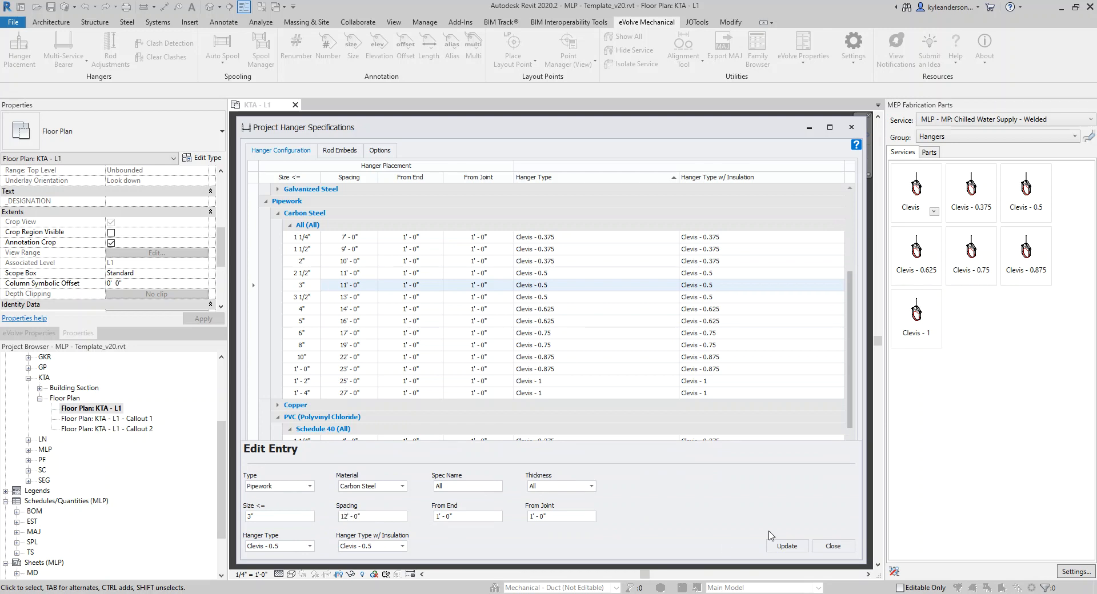
pyautogui.click(787, 546)
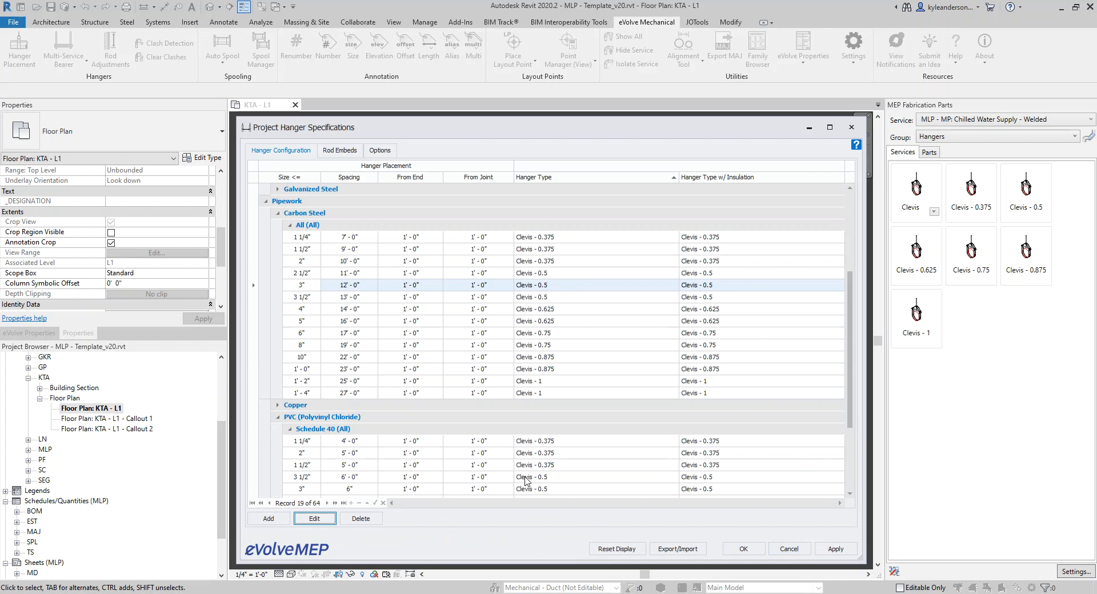
# Start exporting the hanger specifications to a configuration XML file and try to replace the existing file's name.
pyautogui.scroll(4, 524, 480)
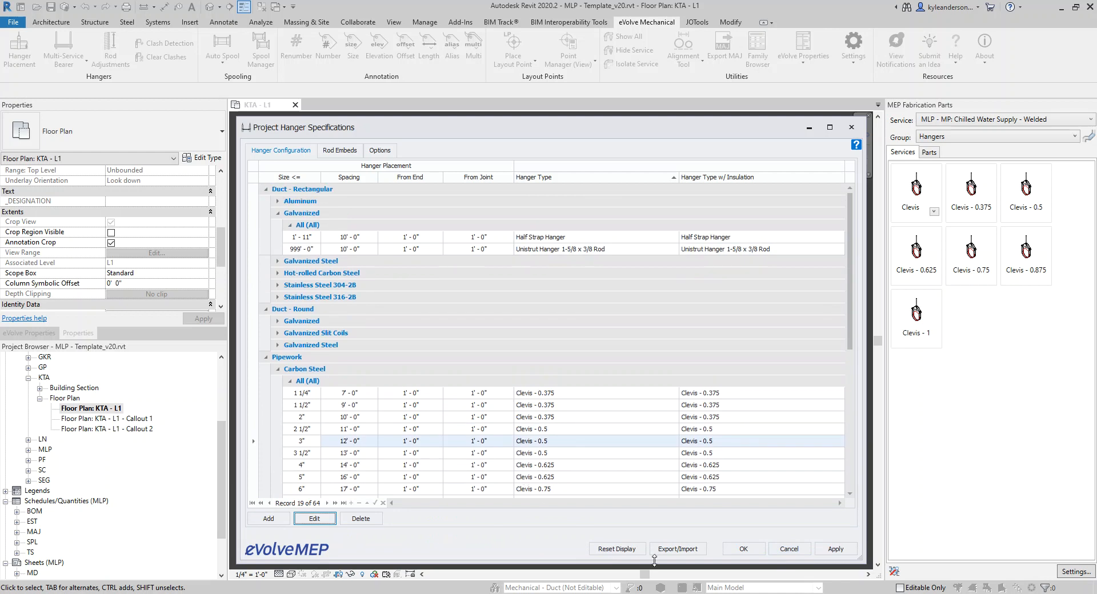
pyautogui.click(684, 551)
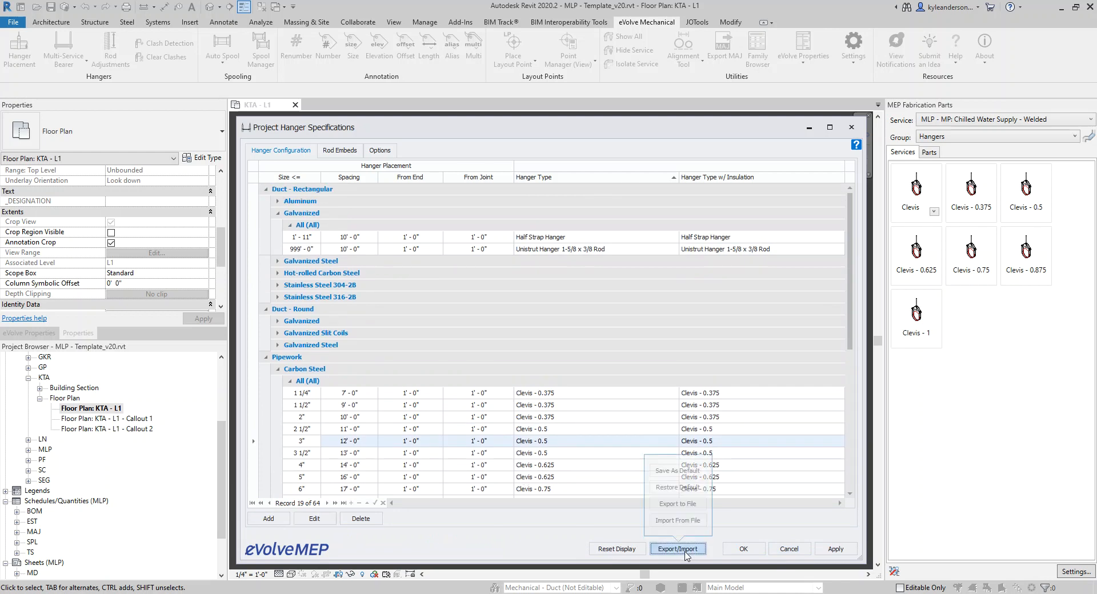
pyautogui.click(679, 503)
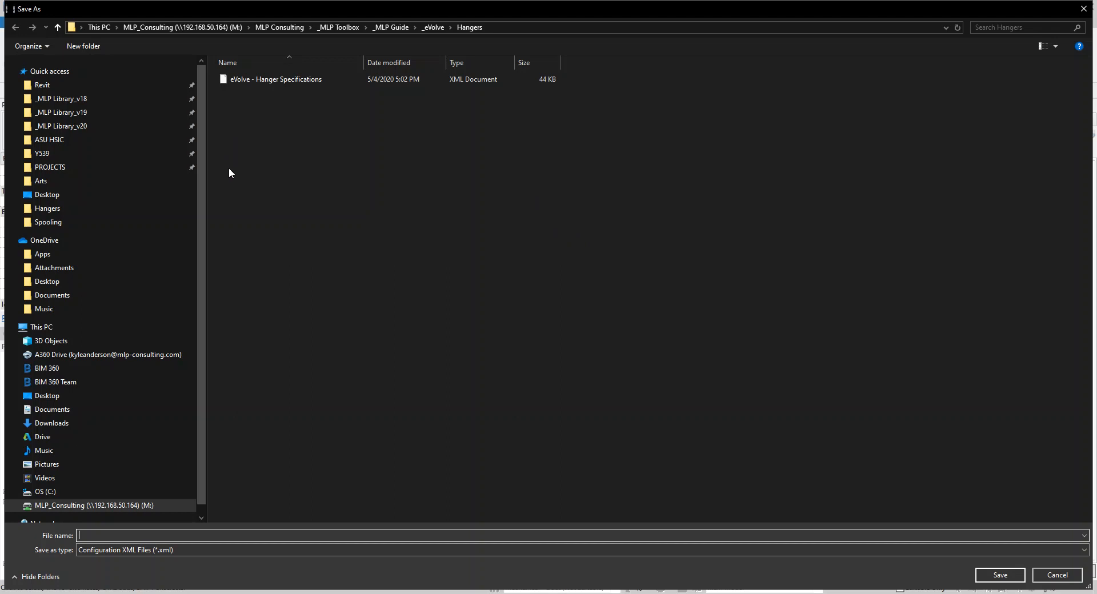
pyautogui.click(263, 83)
pyautogui.moveTo(80, 535); pyautogui.dragTo(181, 535)
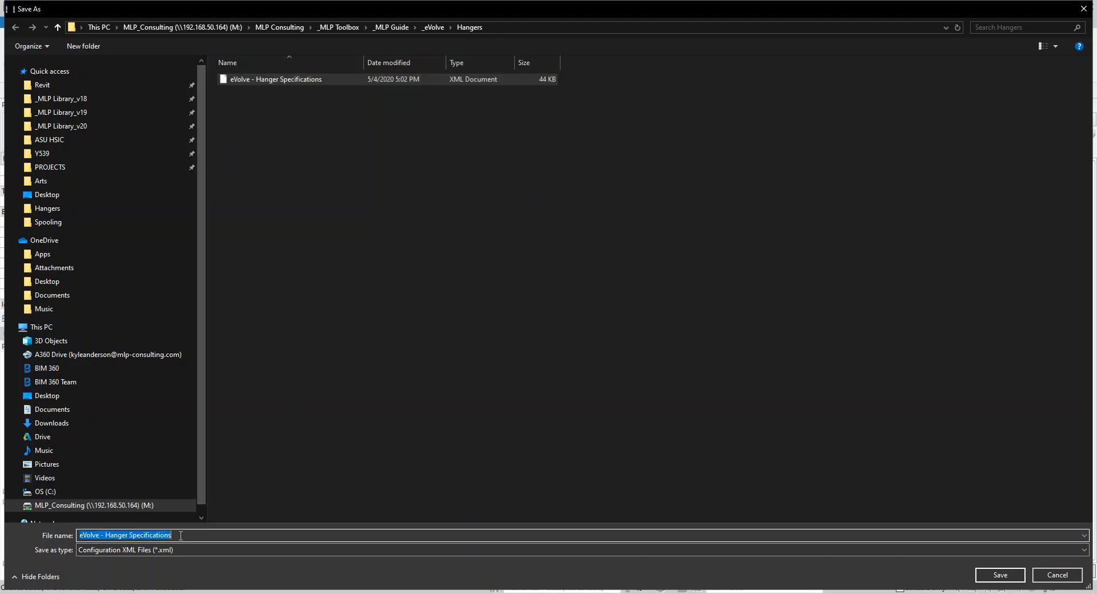
pyautogui.write('0')
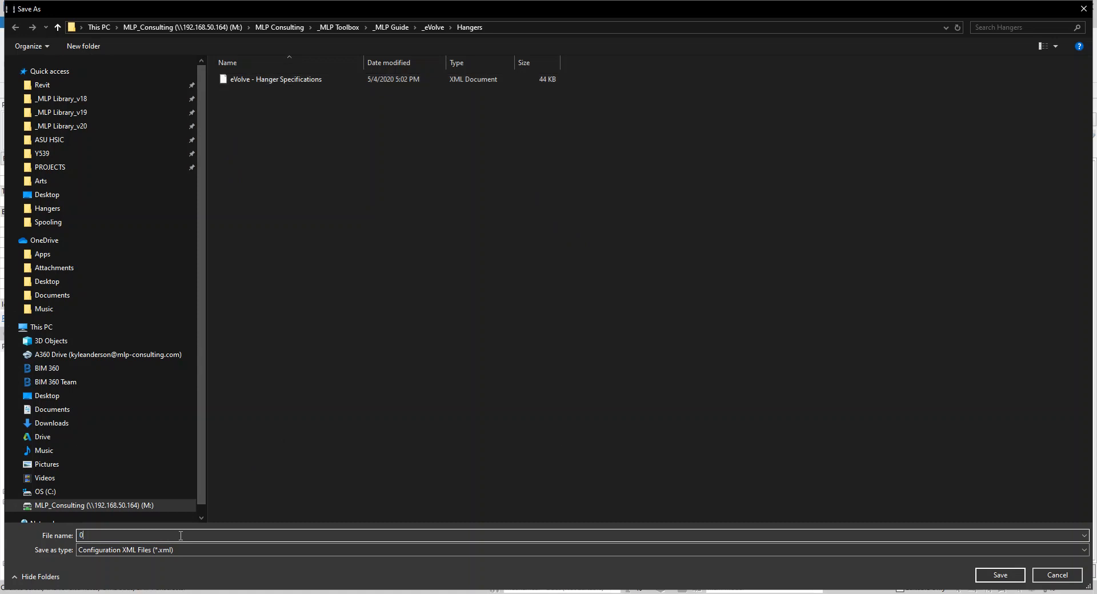
pyautogui.press('Return')
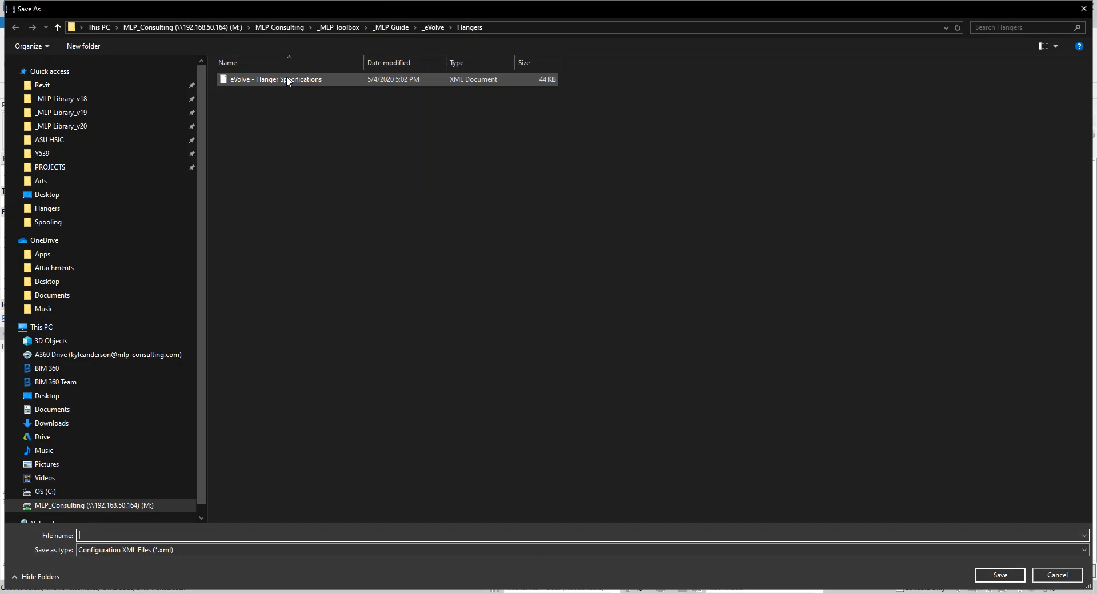
pyautogui.click(280, 79)
pyautogui.moveTo(80, 535); pyautogui.dragTo(196, 535)
pyautogui.write('0')
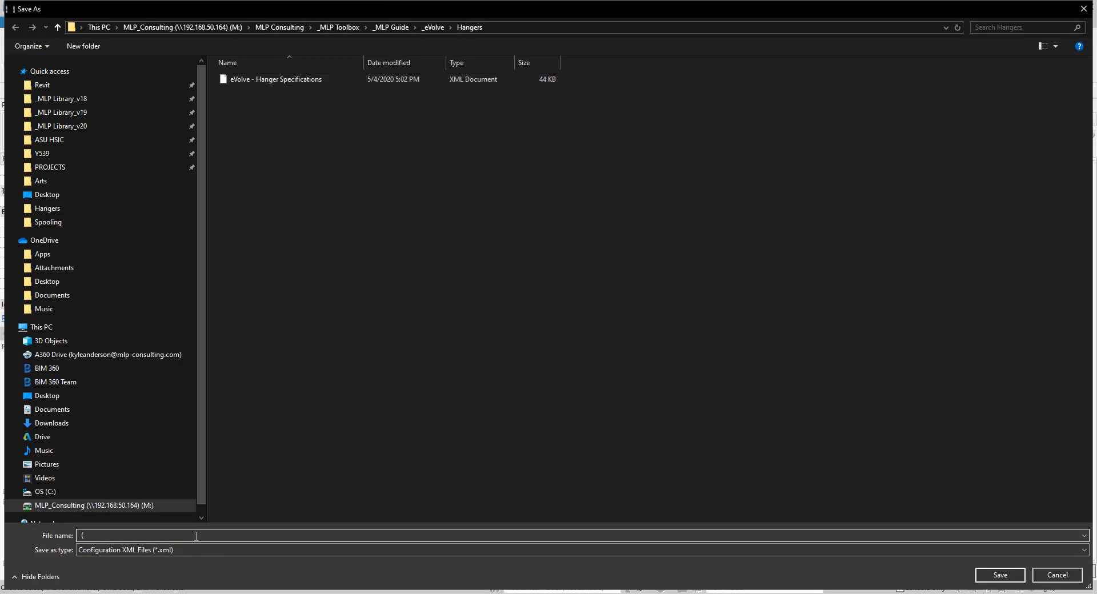
# Name the export file "eVolve - Hanger Specifications (CSUSA)" based on the existing file, and cancel the export.
pyautogui.click(274, 79)
pyautogui.moveTo(80, 536); pyautogui.dragTo(187, 537)
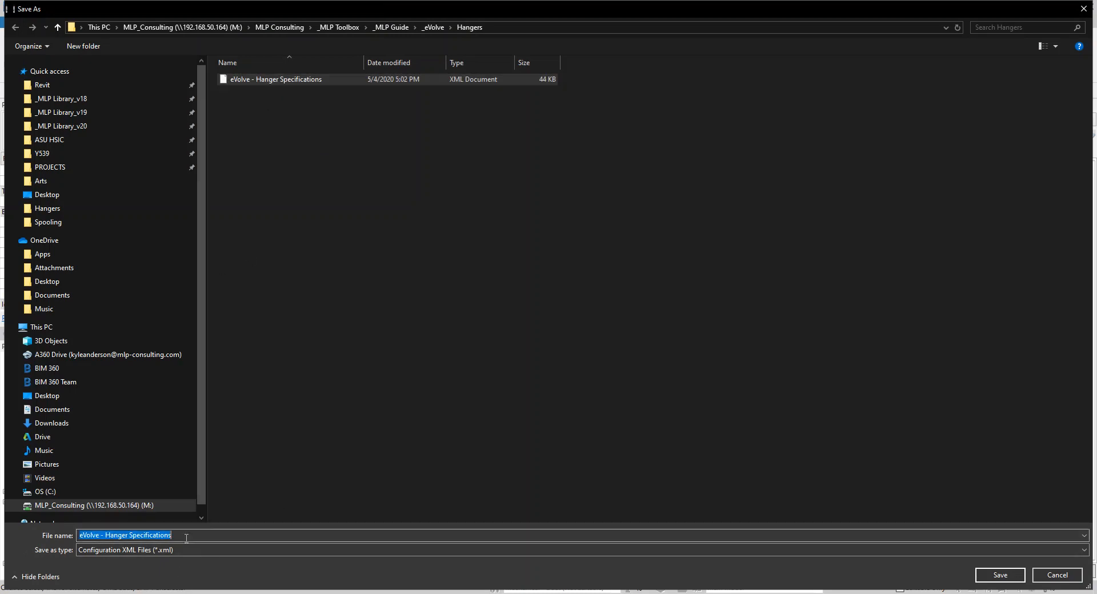
pyautogui.click(186, 538)
pyautogui.write('(CSUSA')
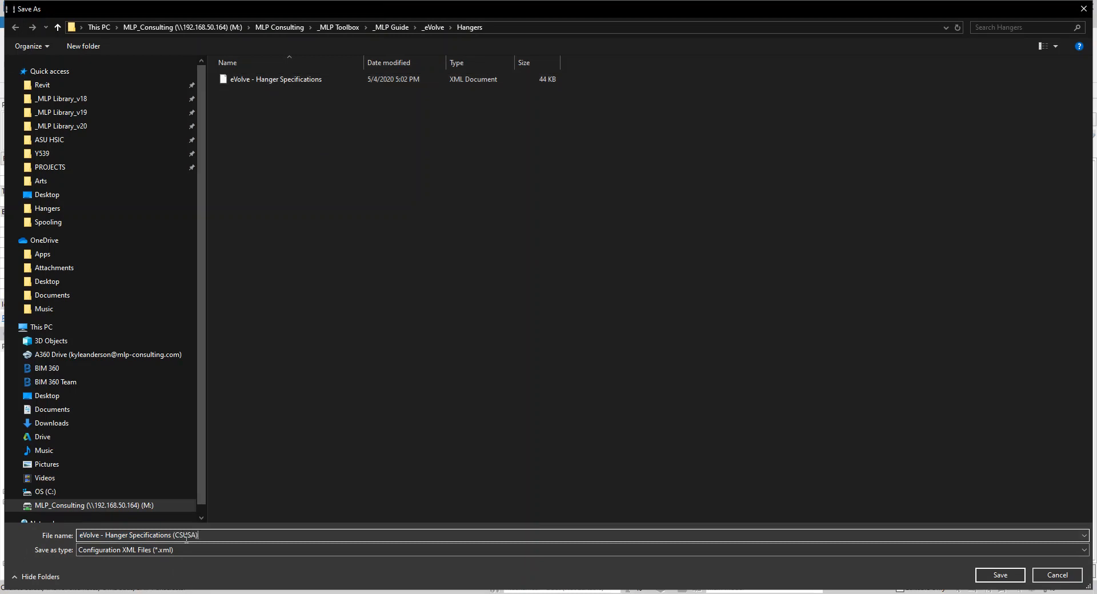
pyautogui.moveTo(196, 535); pyautogui.dragTo(174, 535)
pyautogui.click(1054, 577)
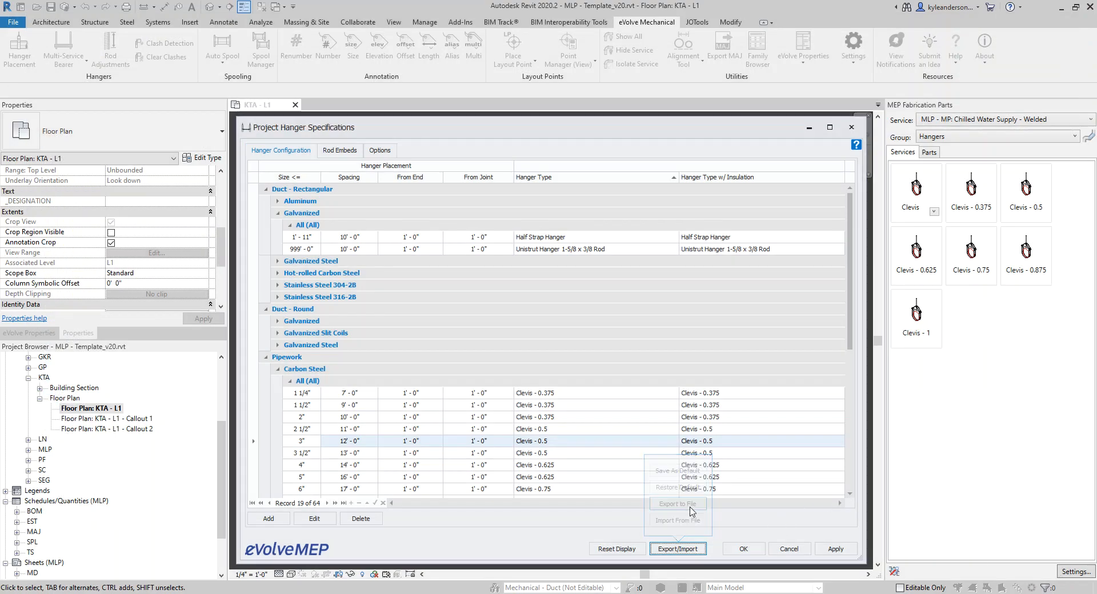
# Show the rod embed settings and expand the BBMD2550, BBMD3762 and BBMD6275 groups.
pyautogui.click(337, 152)
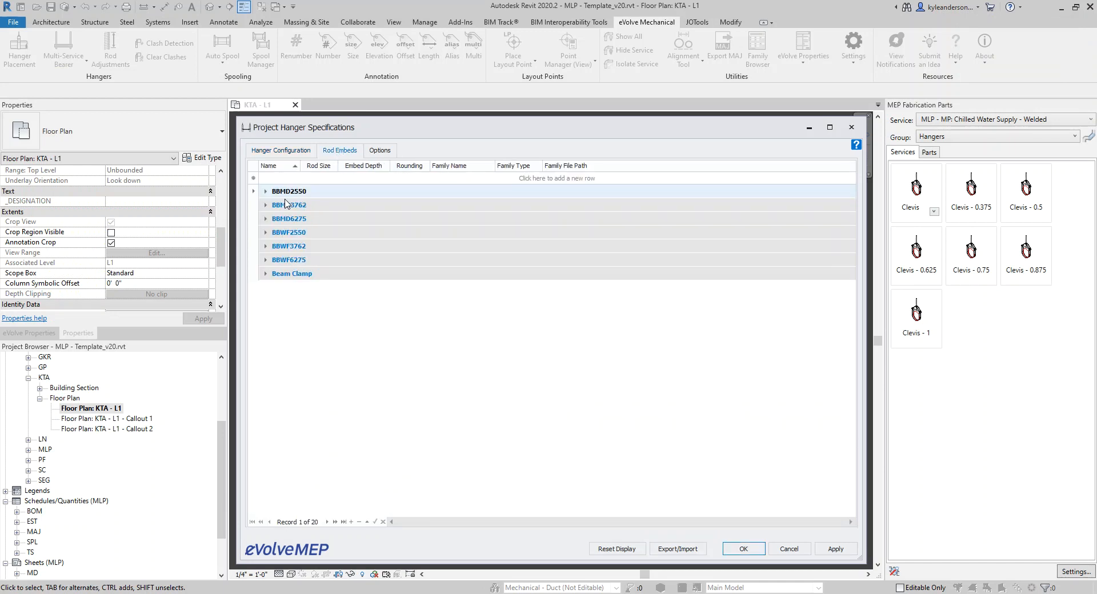
pyautogui.click(264, 192)
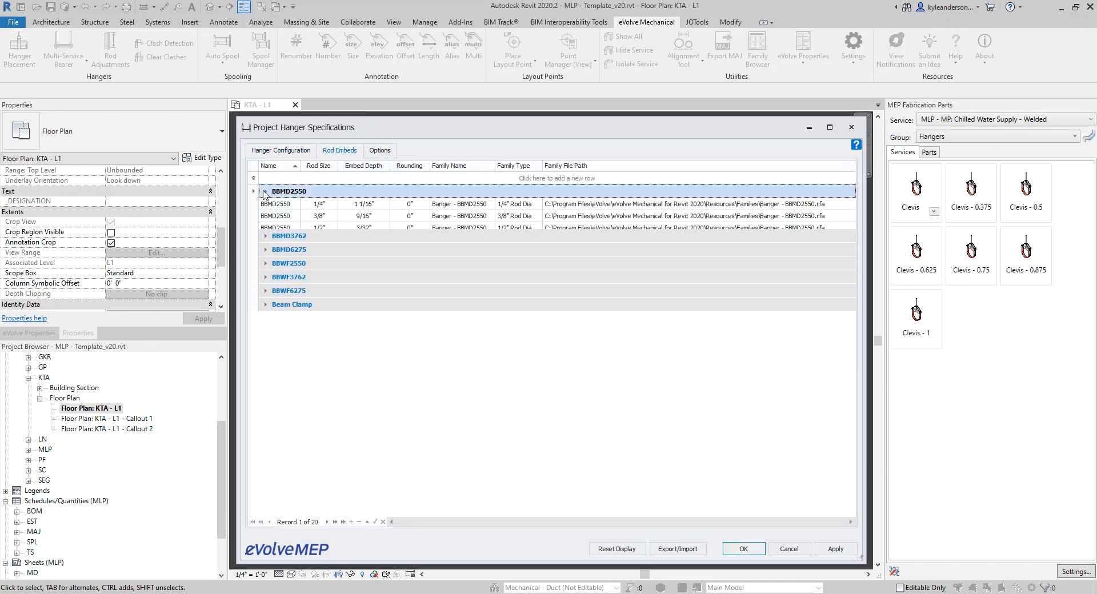
pyautogui.click(265, 243)
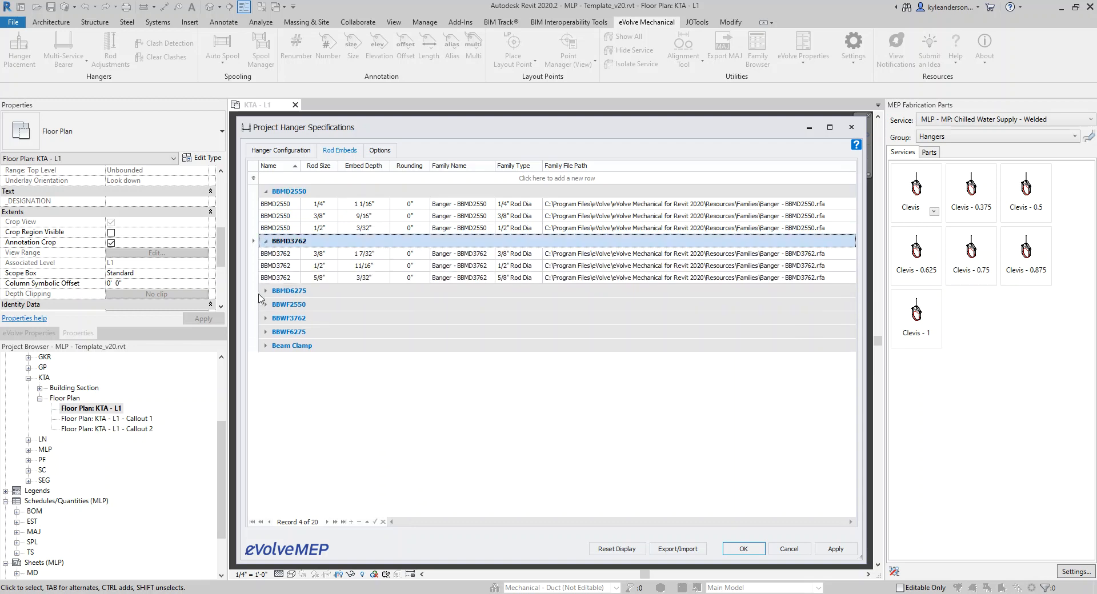
pyautogui.click(265, 290)
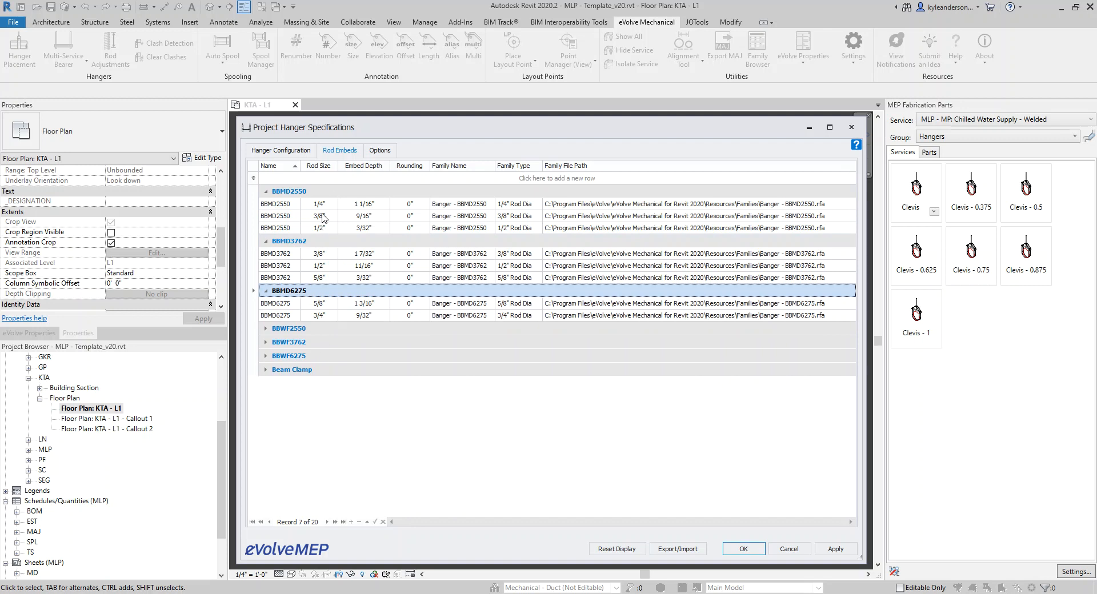
# Examine the name, rod size, embed depth and family file path of the BBMD2550 rod embeds.
pyautogui.click(288, 204)
pyautogui.hotkey('ctrl', 'a')
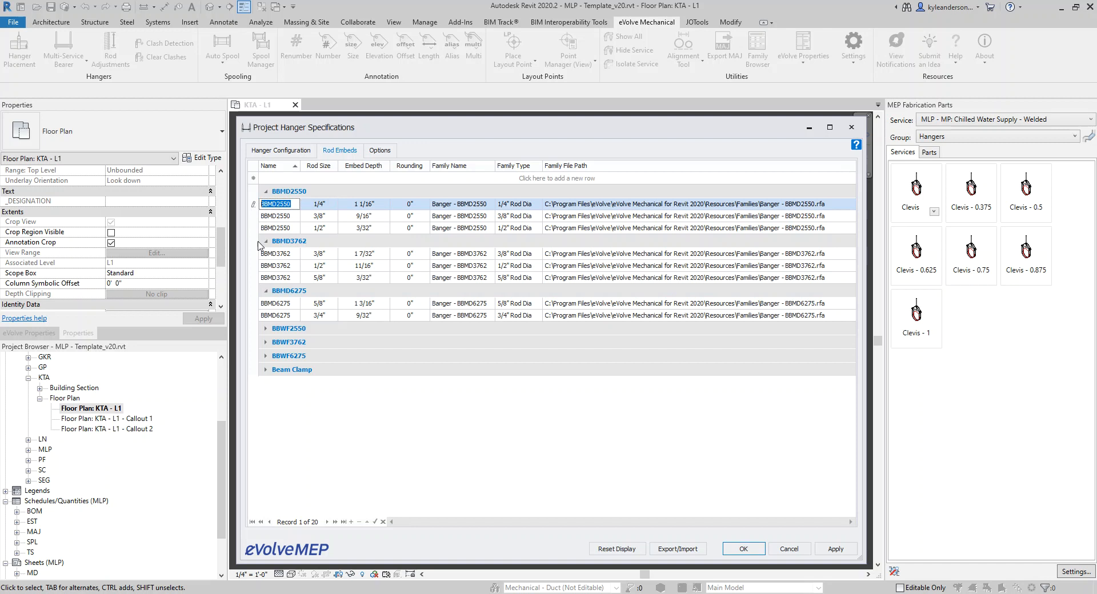
pyautogui.click(327, 205)
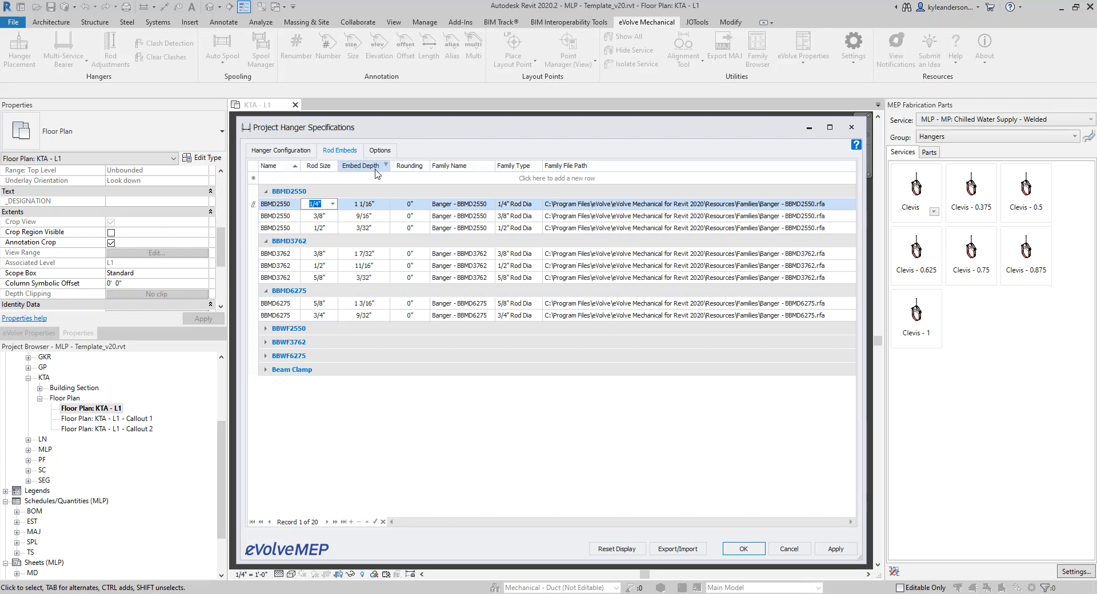
pyautogui.click(349, 204)
pyautogui.moveTo(349, 204); pyautogui.dragTo(385, 202)
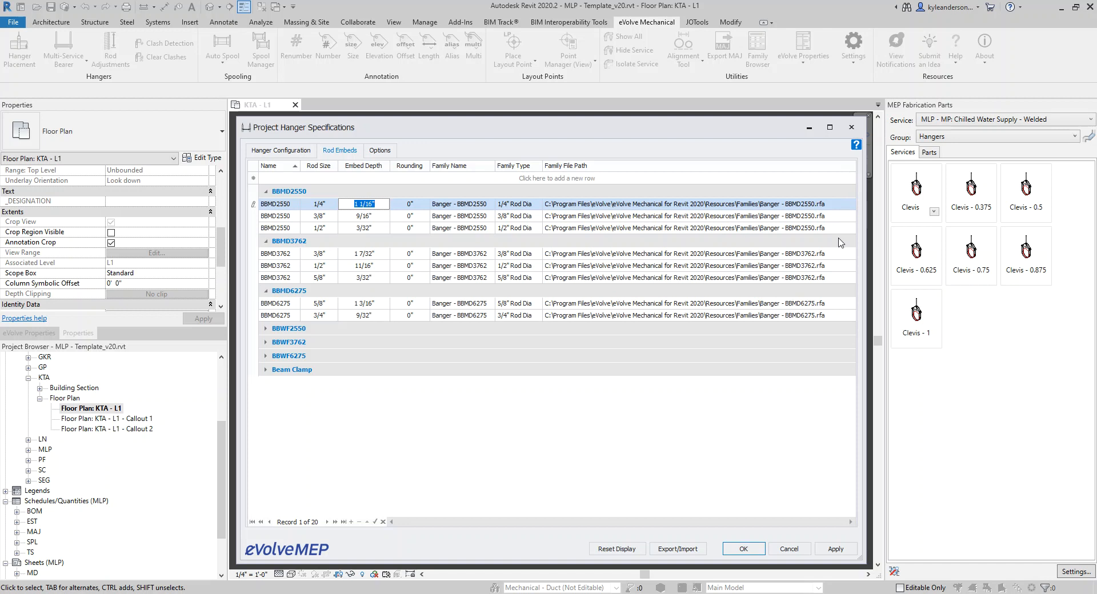
pyautogui.click(801, 216)
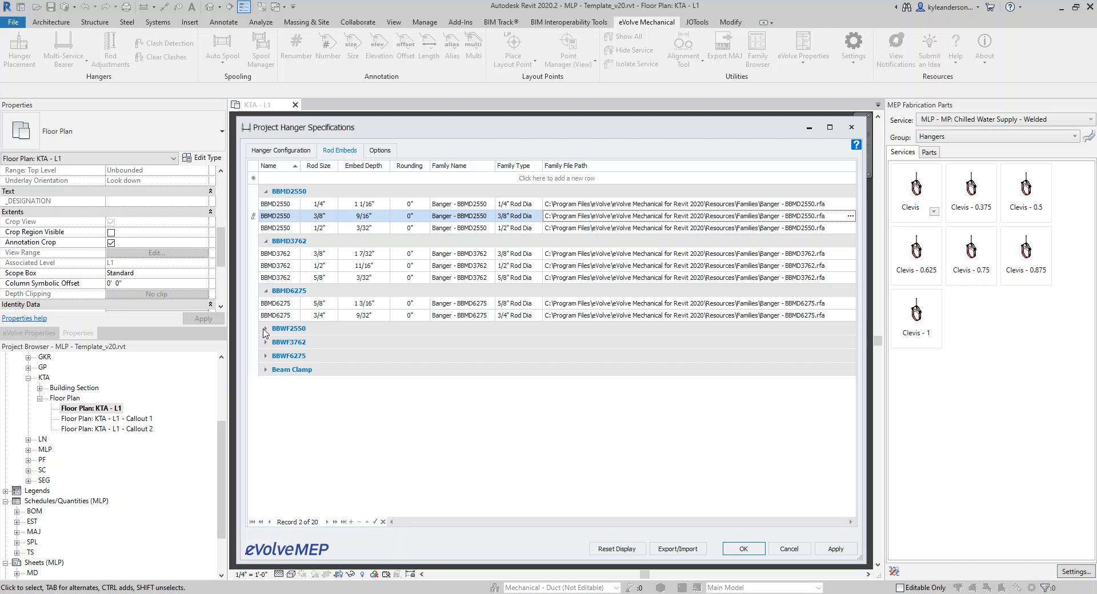
# Expand the BBWF2550, BBWF3762, BBWF6275 and Beam Clamp rod embed groups, and inspect the embed depth of the 1/4" BBMD2550 rod.
pyautogui.click(271, 294)
pyautogui.click(266, 329)
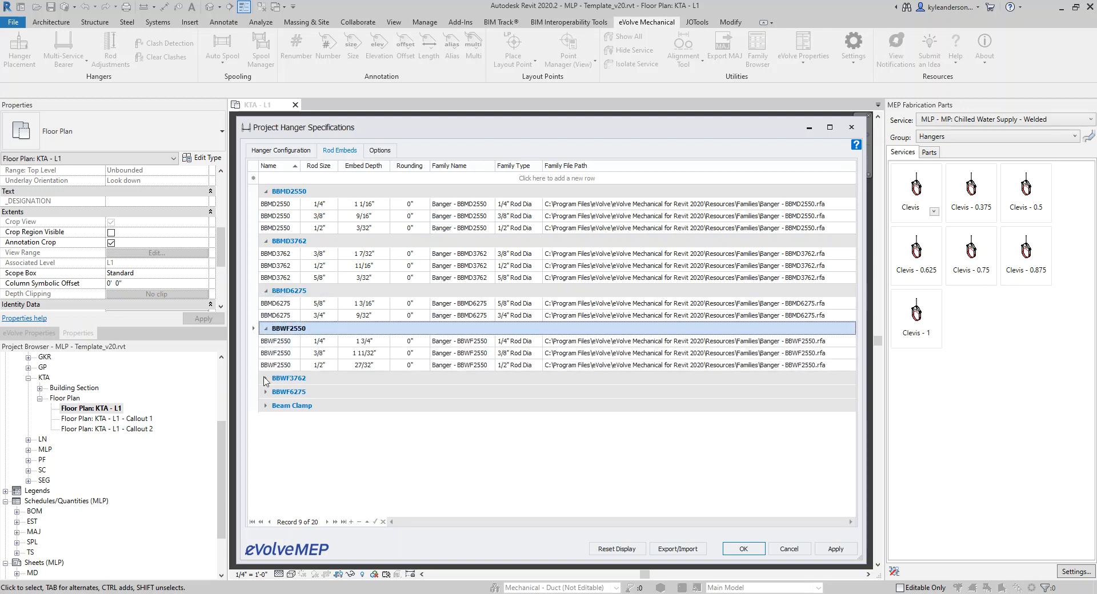
pyautogui.click(266, 378)
pyautogui.click(265, 428)
pyautogui.click(266, 466)
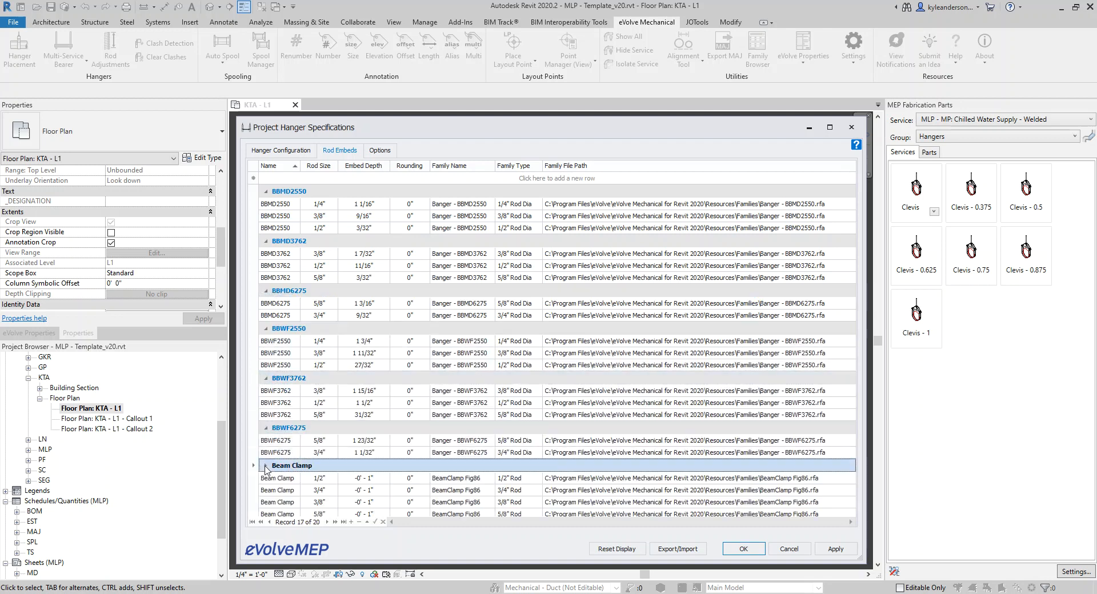
pyautogui.scroll(-1, 400, 445)
pyautogui.scroll(1, 374, 445)
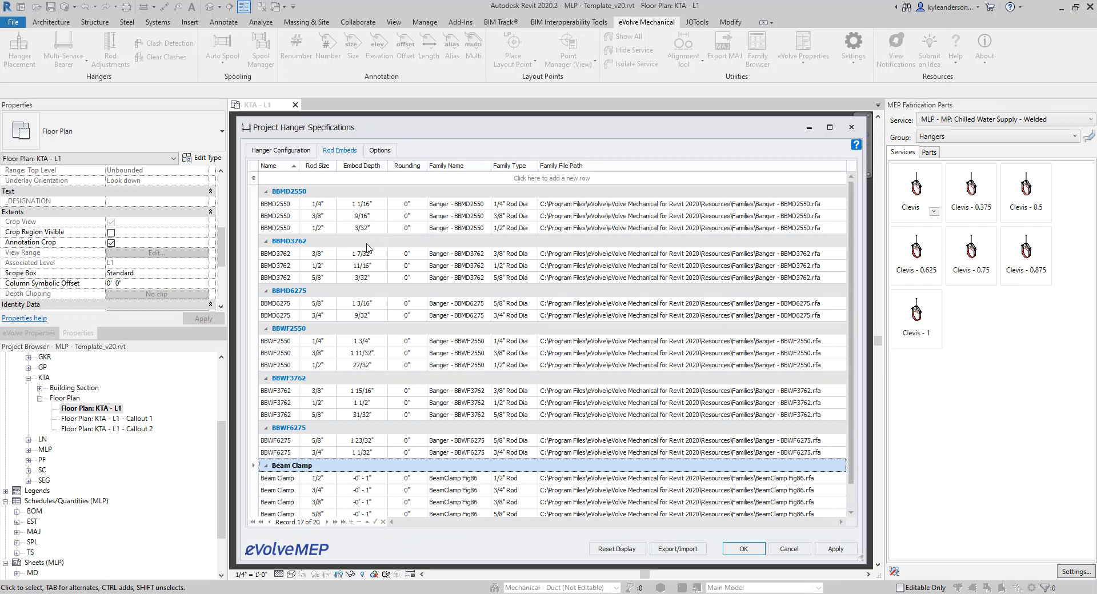
pyautogui.click(372, 204)
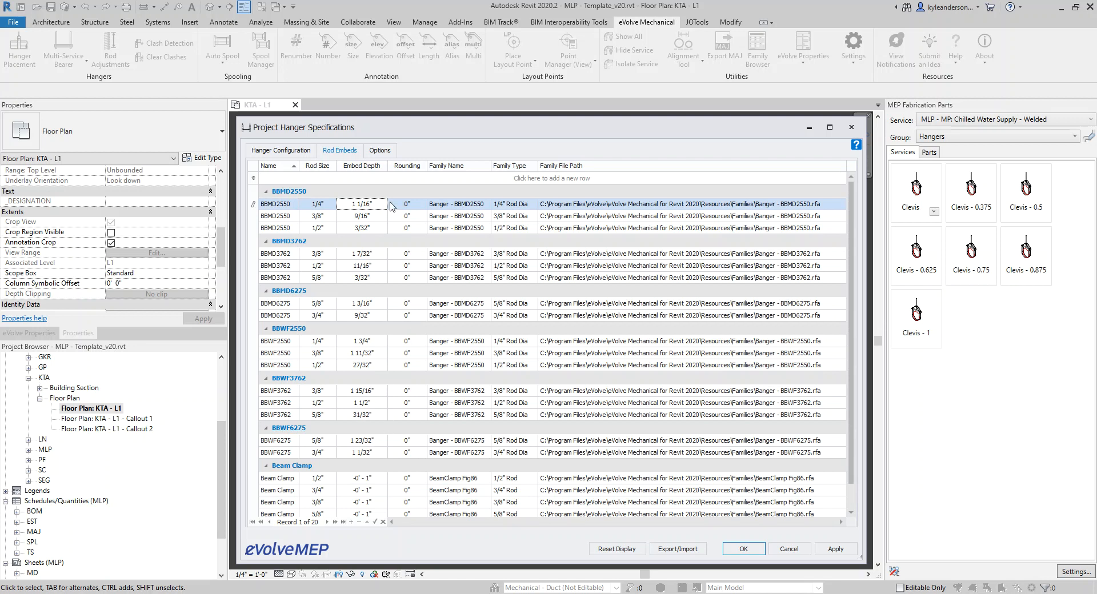
# Choose Material as the hanger placement method in the project options, and review the material groups of the hanger configuration.
pyautogui.click(379, 151)
pyautogui.moveTo(388, 234)
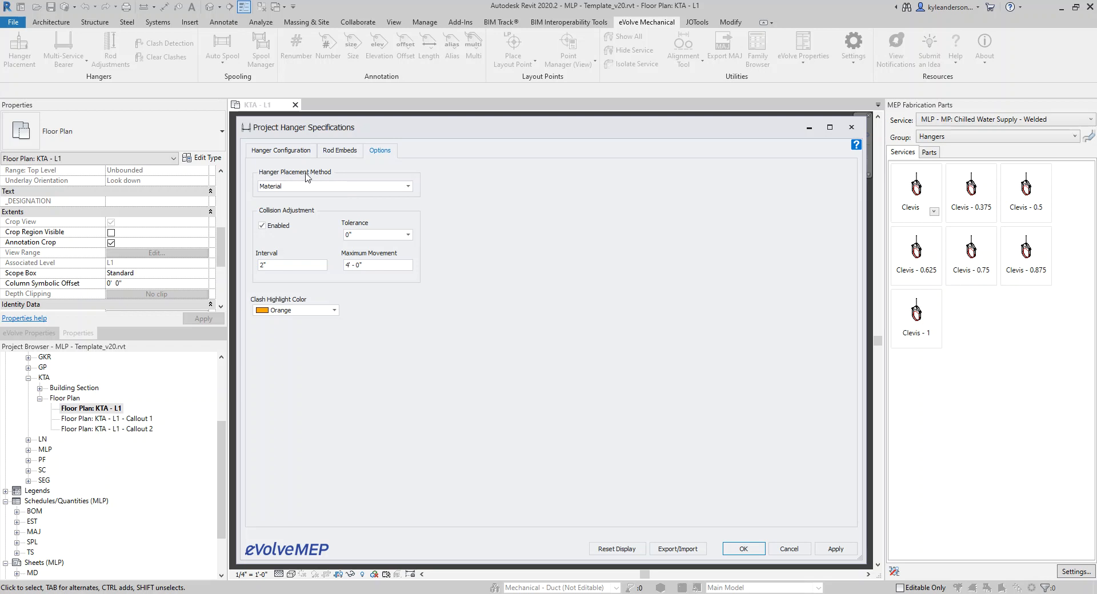
pyautogui.click(407, 186)
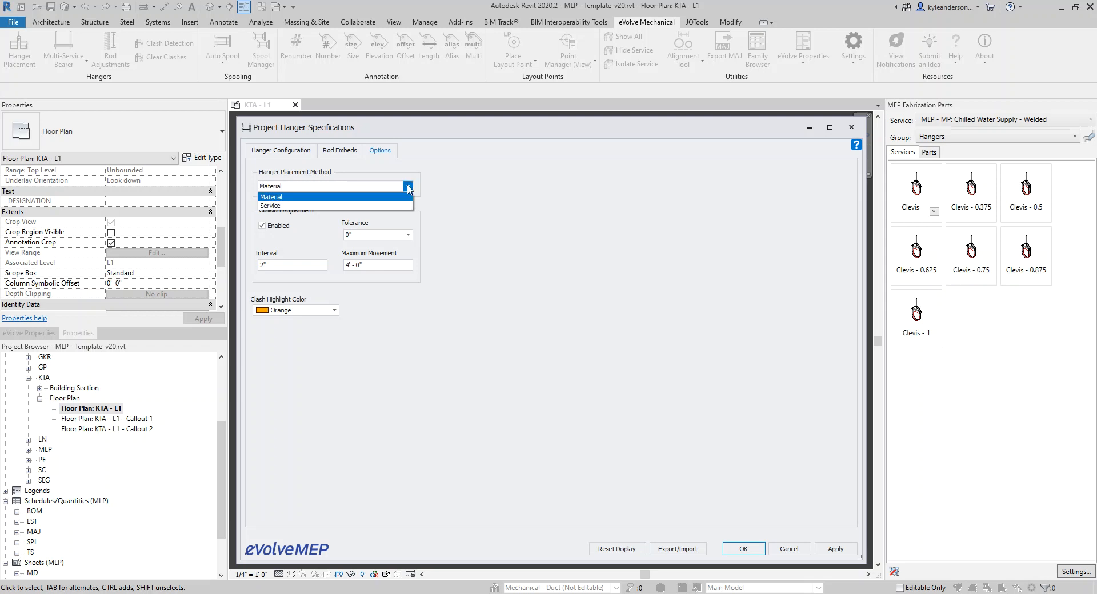
pyautogui.click(304, 197)
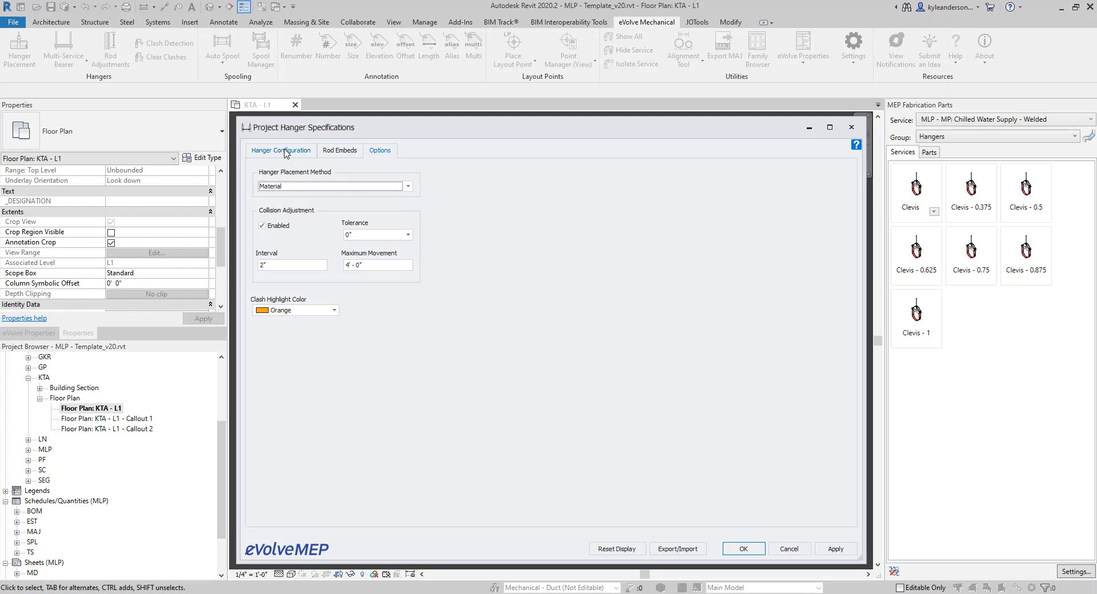
pyautogui.click(285, 150)
pyautogui.scroll(-4, 333, 422)
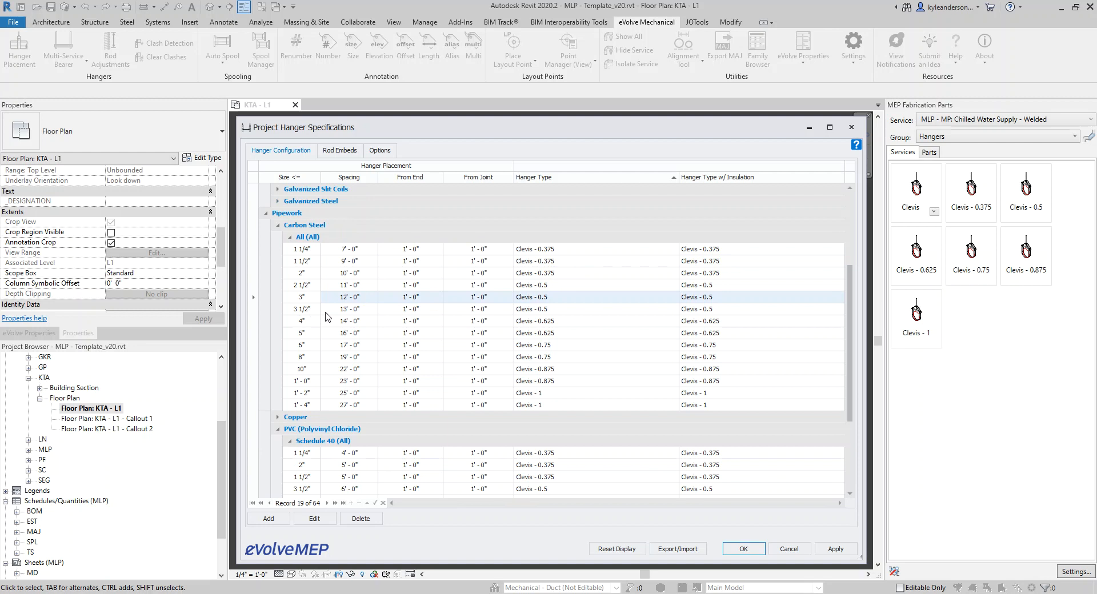
pyautogui.scroll(3, 284, 271)
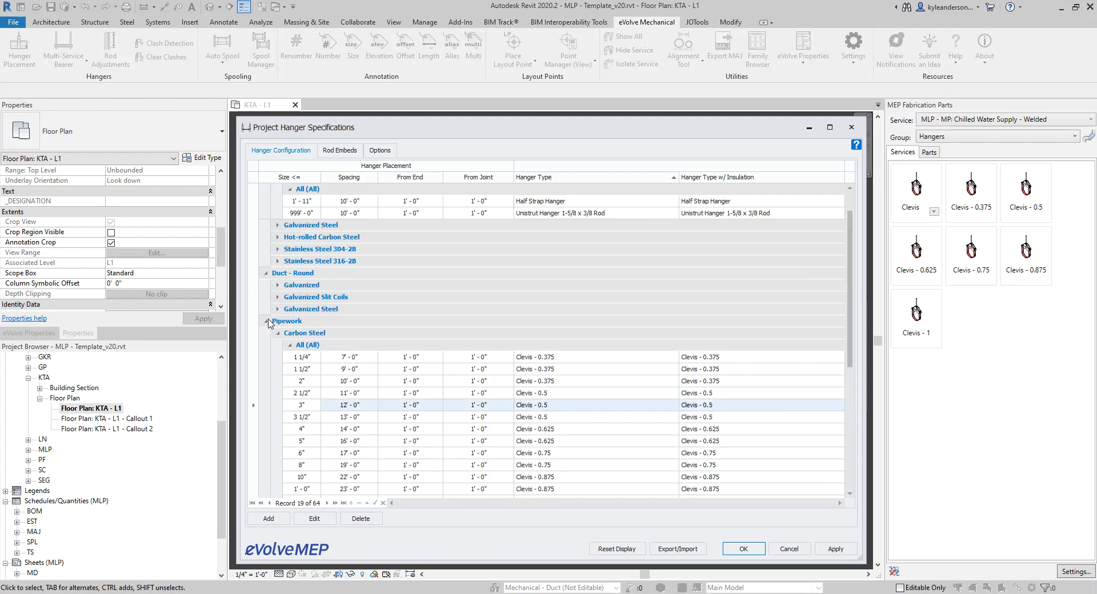
# Keep collision adjustment enabled in the project hanger options and set its tolerance to 2".
pyautogui.click(379, 151)
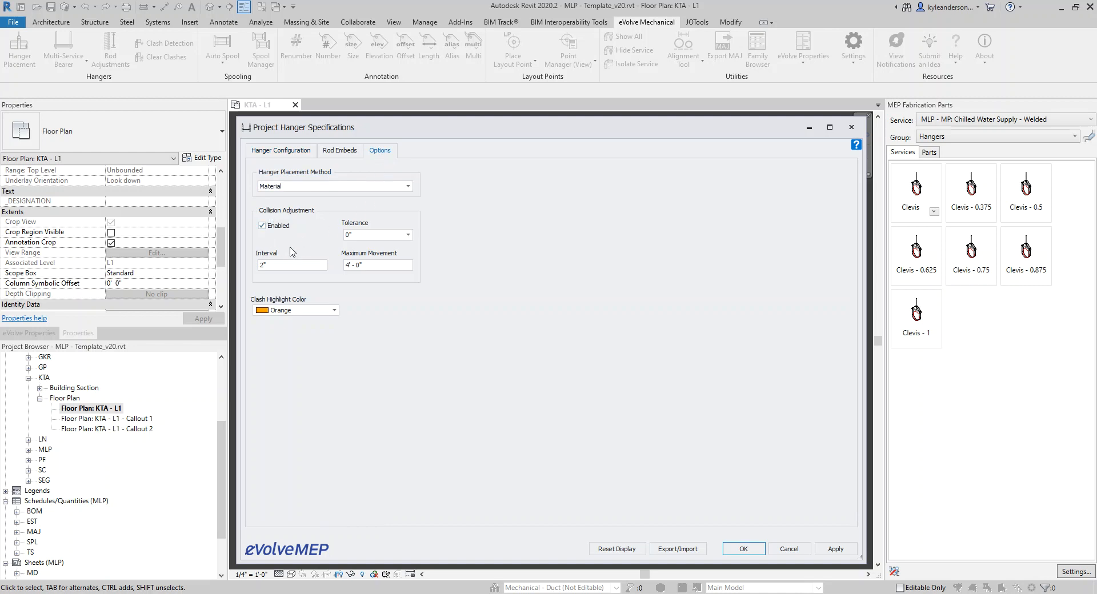
pyautogui.click(262, 226)
pyautogui.moveTo(409, 239)
pyautogui.press('Tab')
pyautogui.click(410, 236)
pyautogui.click(410, 236)
pyautogui.click(367, 235)
pyautogui.click(354, 227)
pyautogui.moveTo(351, 226)
pyautogui.click(407, 235)
pyautogui.click(403, 252)
# Inspect the interval and maximum movement values of the collision adjustment.
pyautogui.moveTo(368, 266); pyautogui.dragTo(341, 279)
pyautogui.moveTo(269, 266); pyautogui.dragTo(261, 269)
pyautogui.moveTo(378, 265); pyautogui.dragTo(328, 264)
# Review the available clash highlight colors, keep Orange, and accept the project hanger specifications.
pyautogui.click(334, 310)
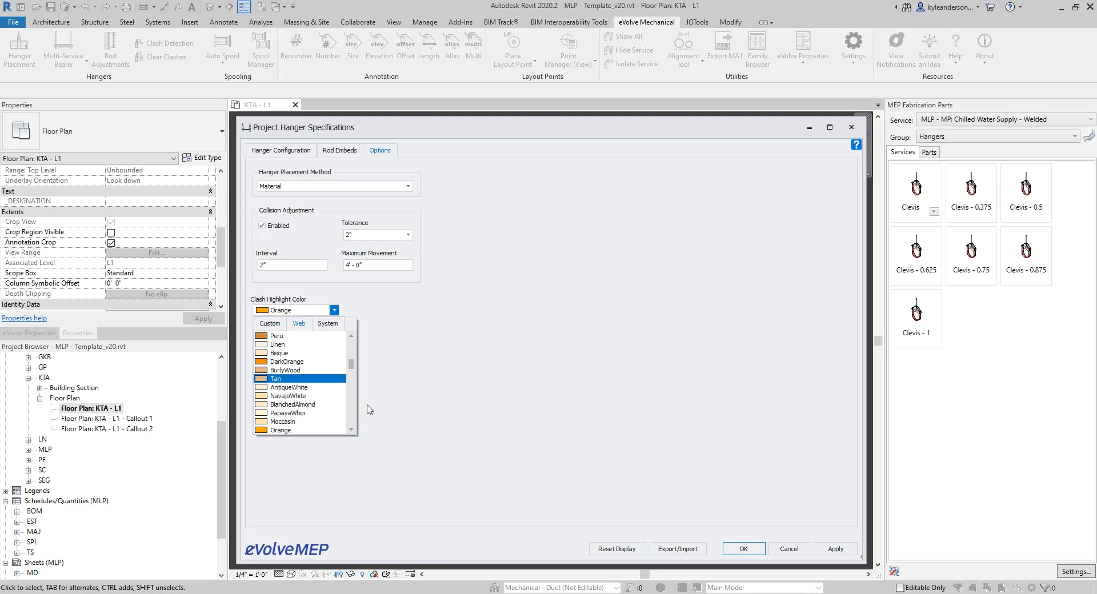
pyautogui.click(388, 393)
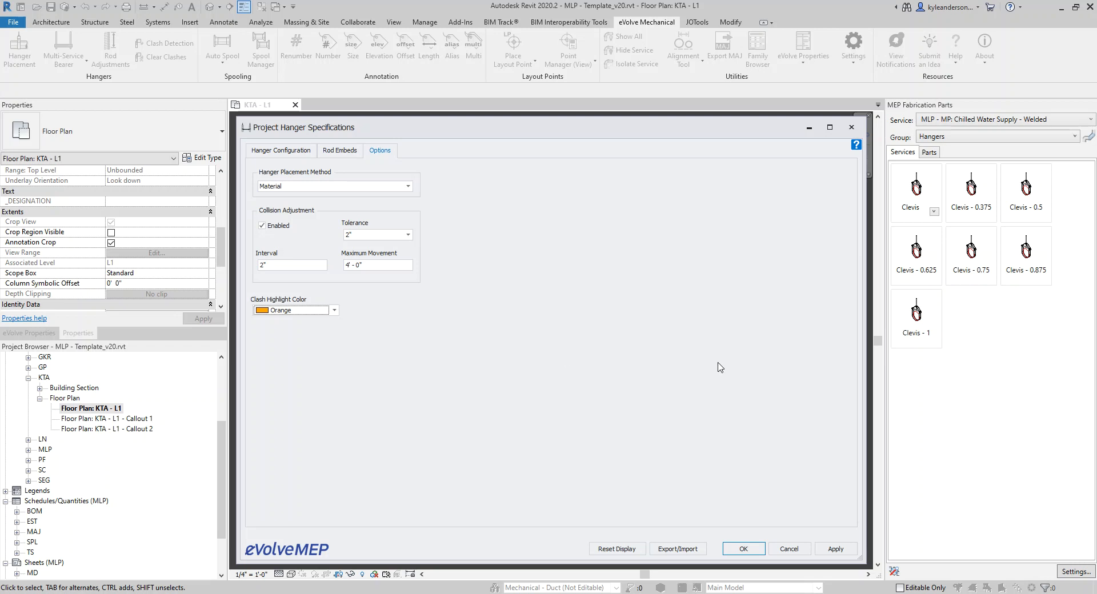
pyautogui.click(749, 550)
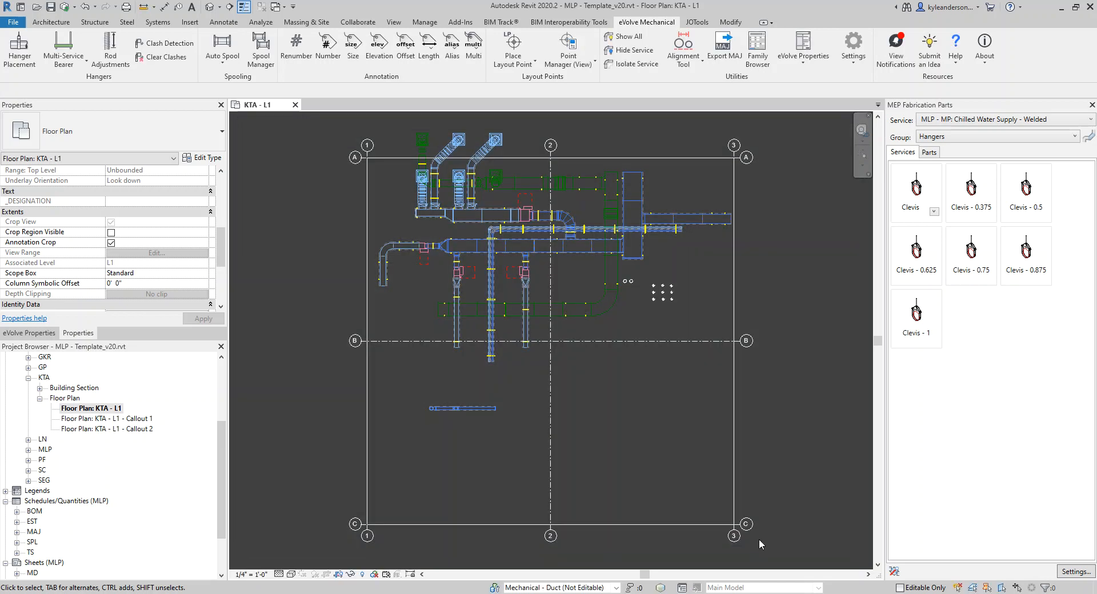